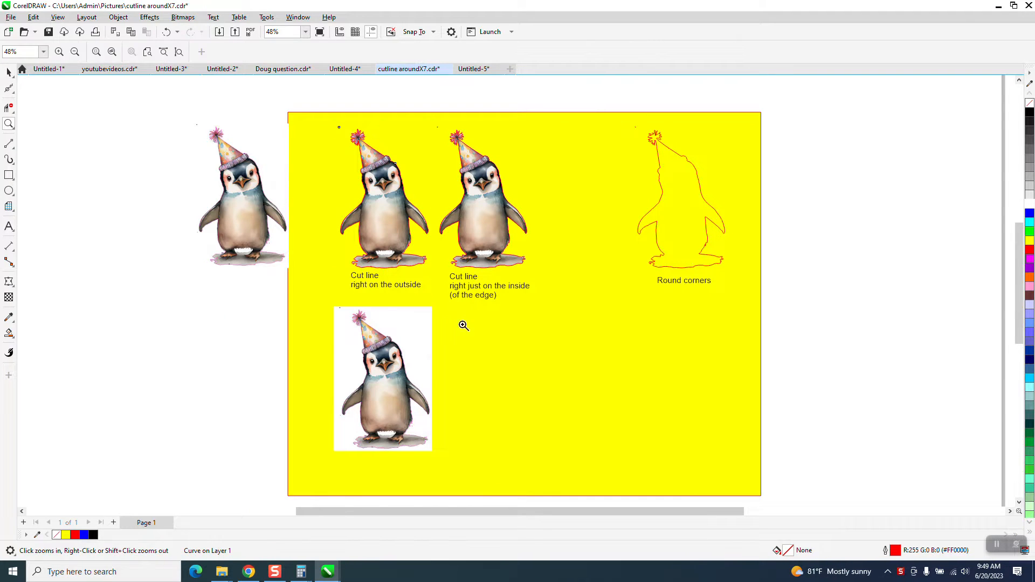
Zoom in to inspect the penguin images' edges and foot shadow.
left_click_drag(334, 315, 483, 455)
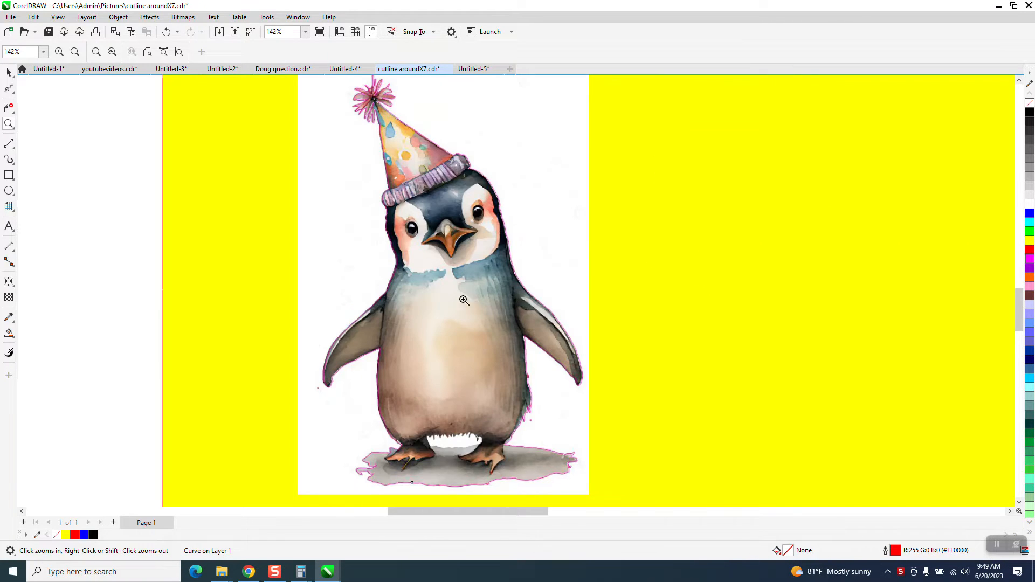
left_click_drag(466, 301, 662, 402)
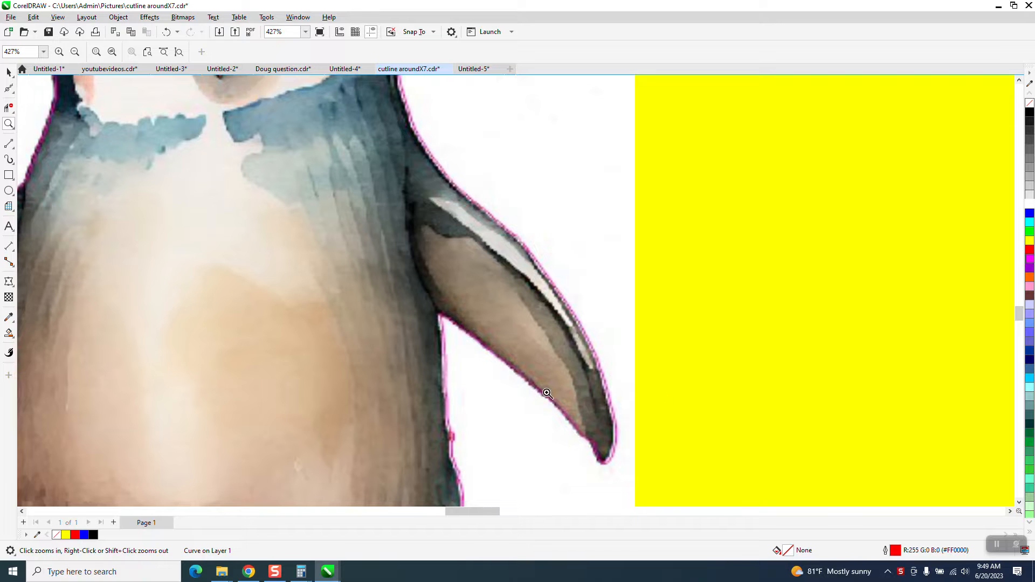
scroll(530, 261, "down", 1)
scroll(505, 238, "down", 1)
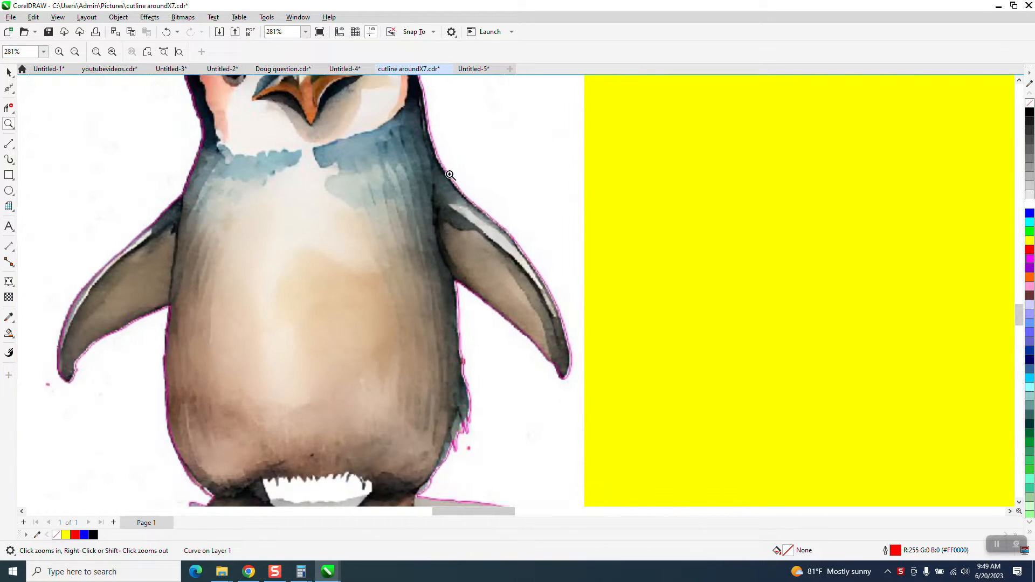
scroll(469, 202, "down", 1)
scroll(453, 199, "down", 1)
scroll(437, 194, "down", 1)
scroll(437, 194, "down", 1)
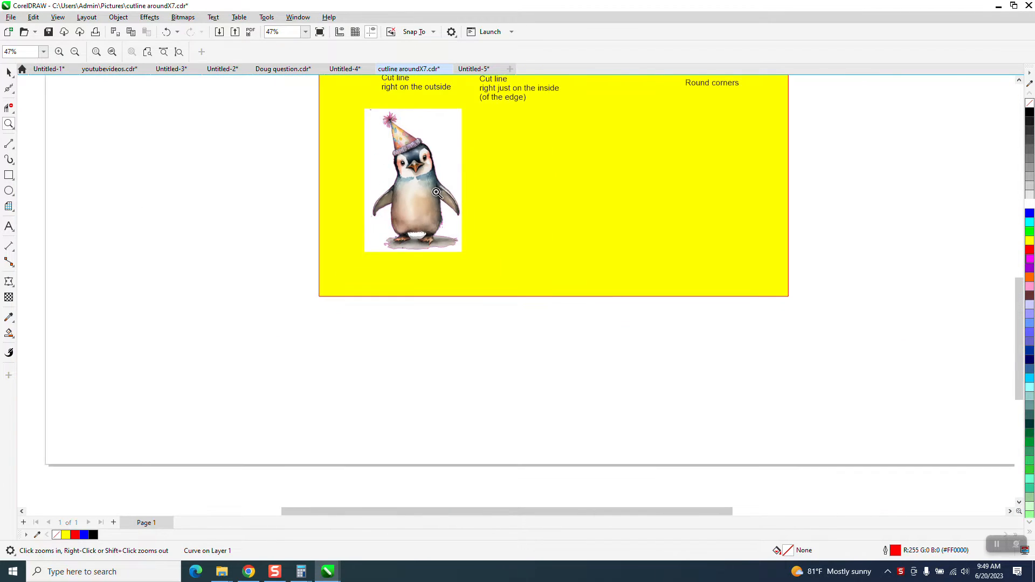
scroll(437, 194, "down", 1)
scroll(437, 194, "down", 1)
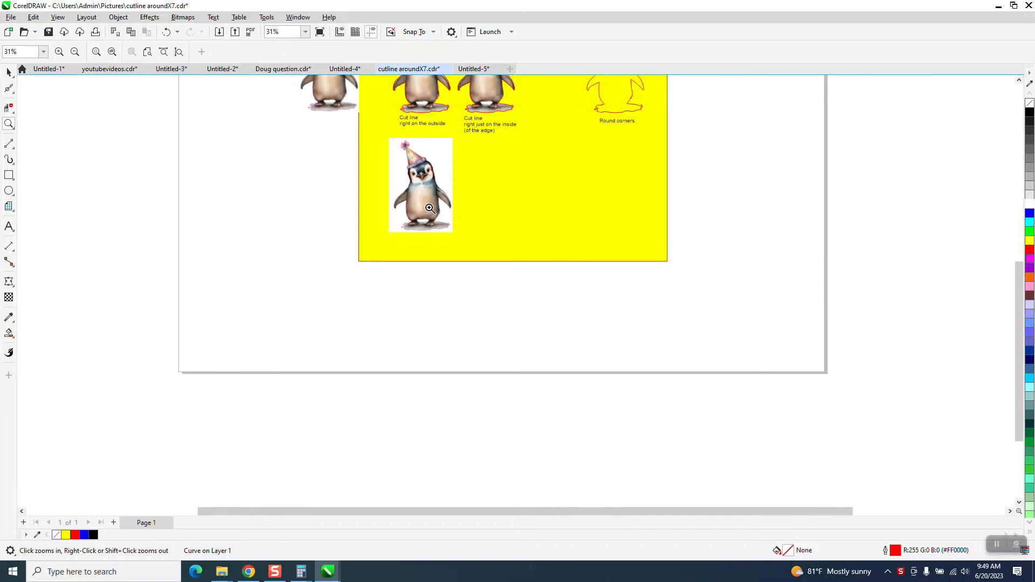
scroll(428, 186, "down", 1)
scroll(422, 170, "down", 1)
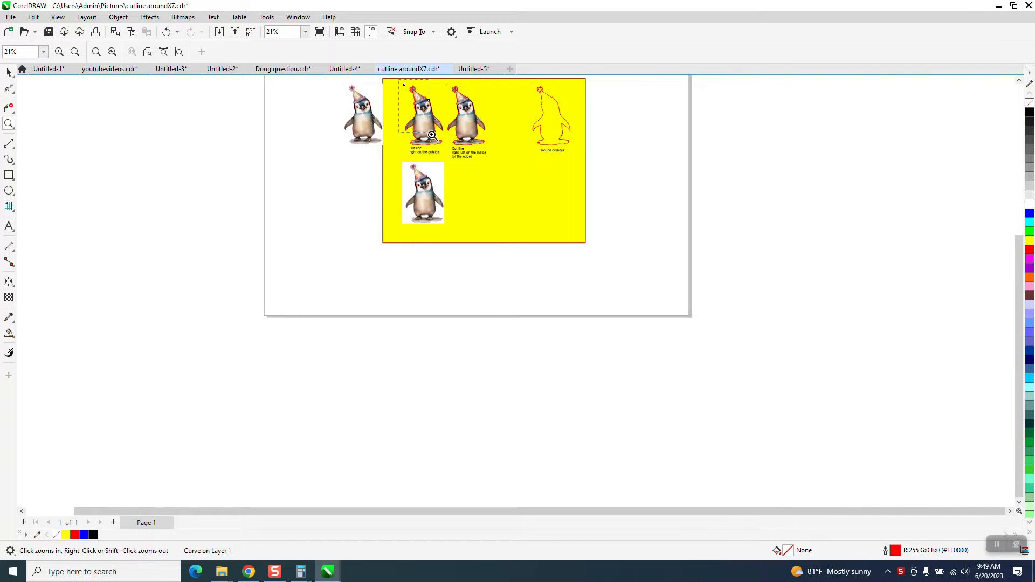
left_click_drag(400, 84, 567, 162)
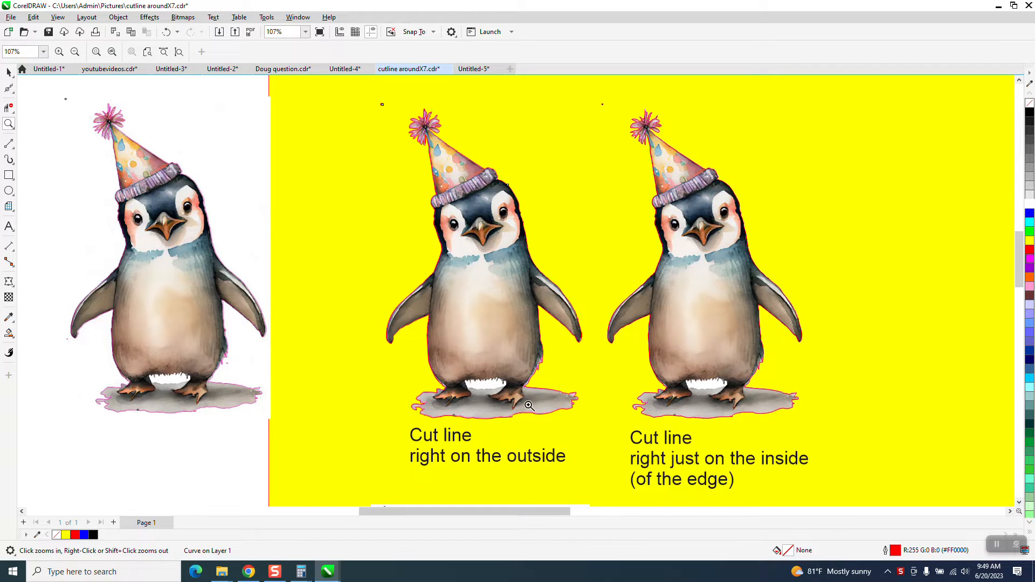
left_click_drag(534, 394, 604, 421)
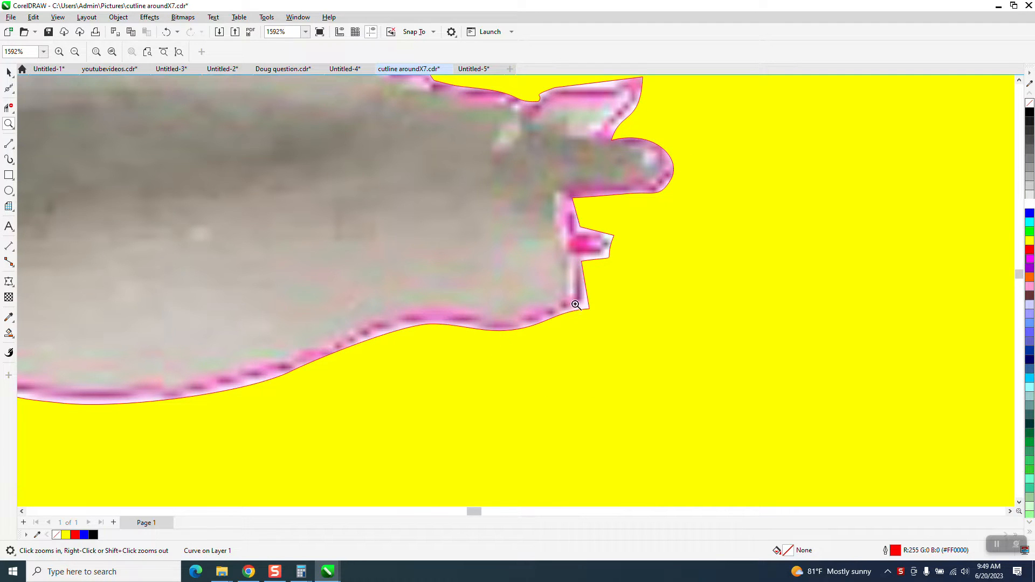
scroll(458, 288, "down", 2)
scroll(485, 299, "down", 1)
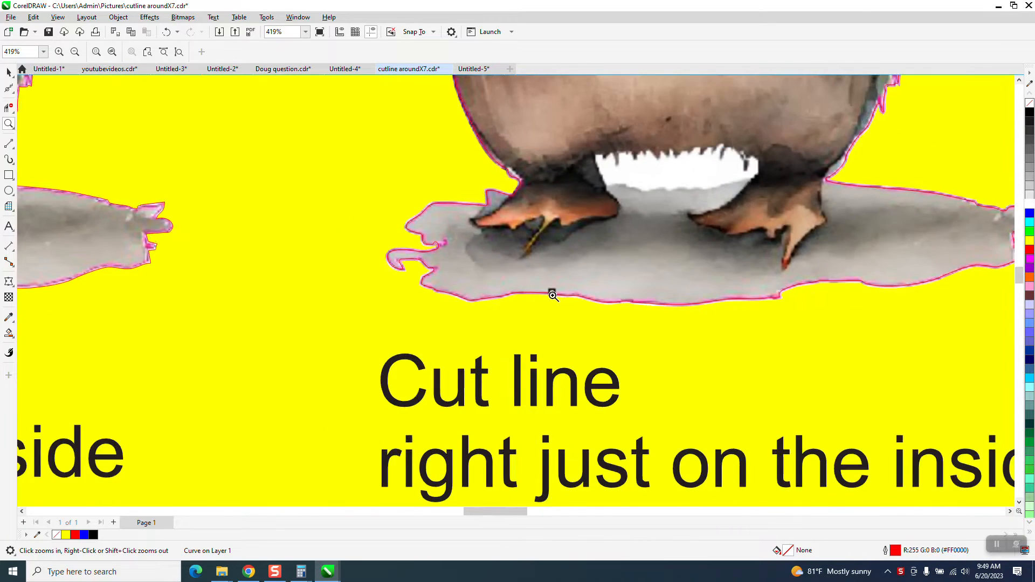
scroll(552, 293, "down", 1)
scroll(554, 296, "down", 1)
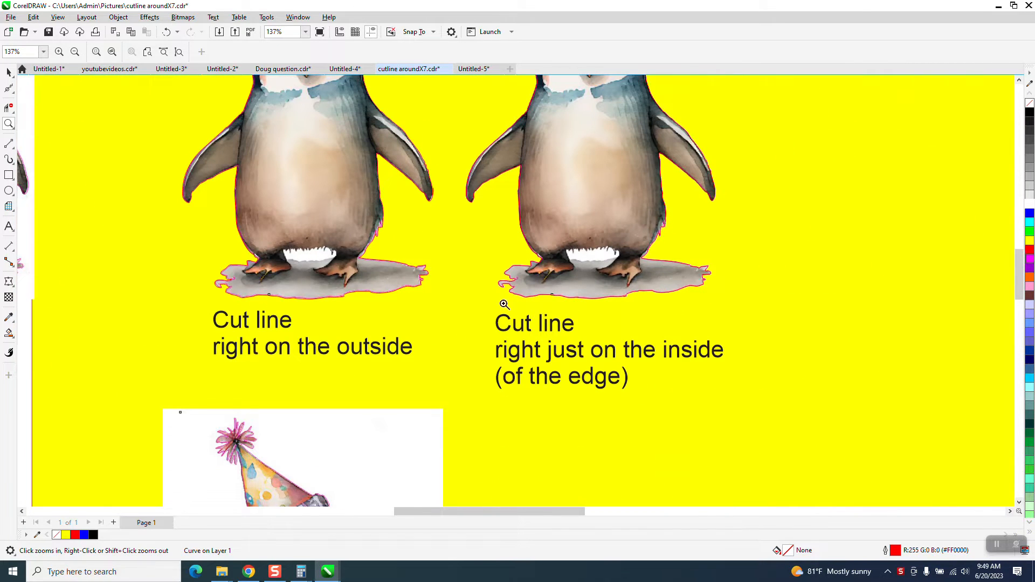
scroll(502, 296, "down", 1)
Duplicate the bottom penguin bitmap (Ctrl+D) and nudge the copy to the right.
left_click(11, 72)
left_click(466, 377)
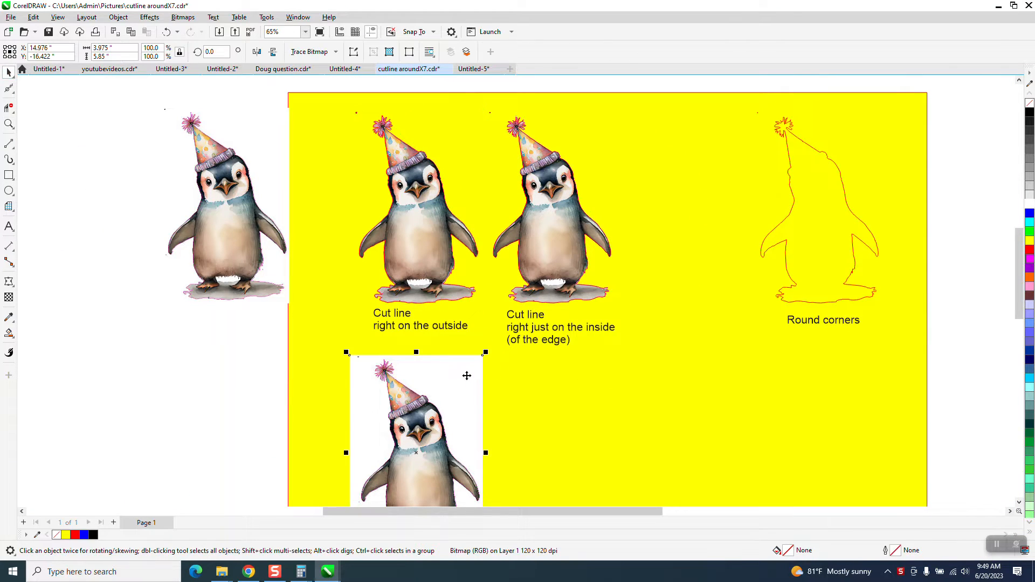
left_click(111, 107)
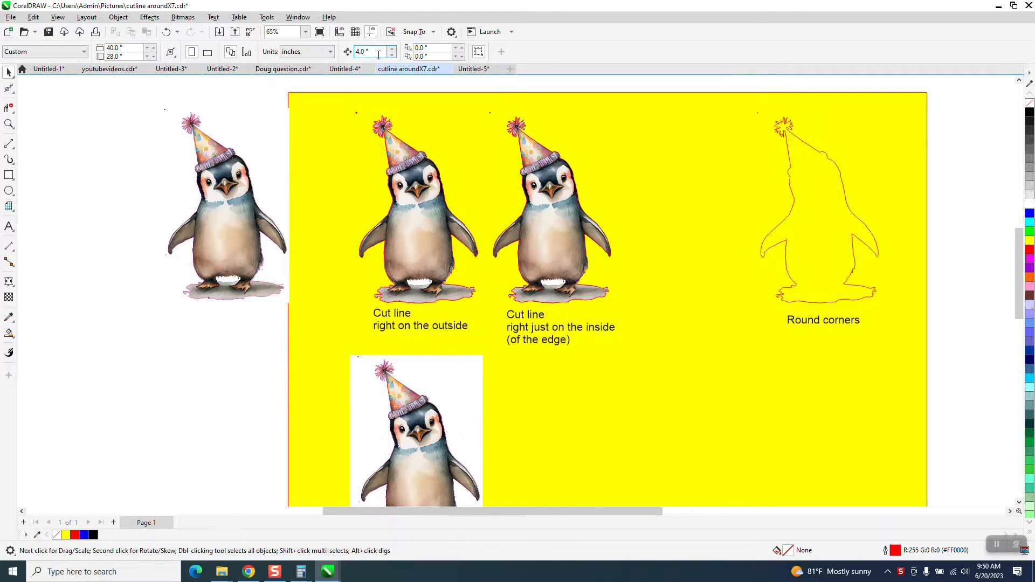
left_click(461, 382)
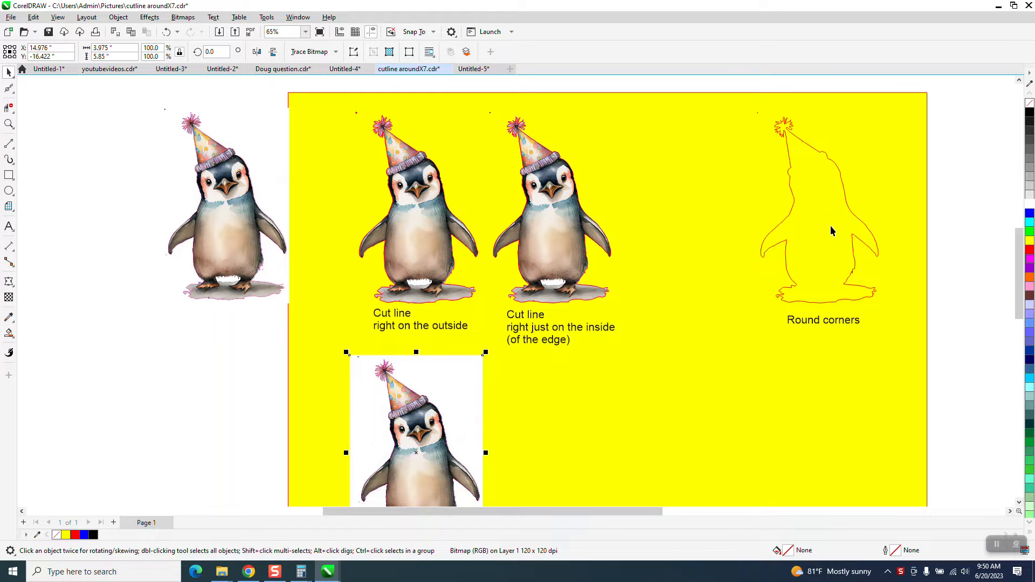
key("ctrl+d")
key("shift+Right")
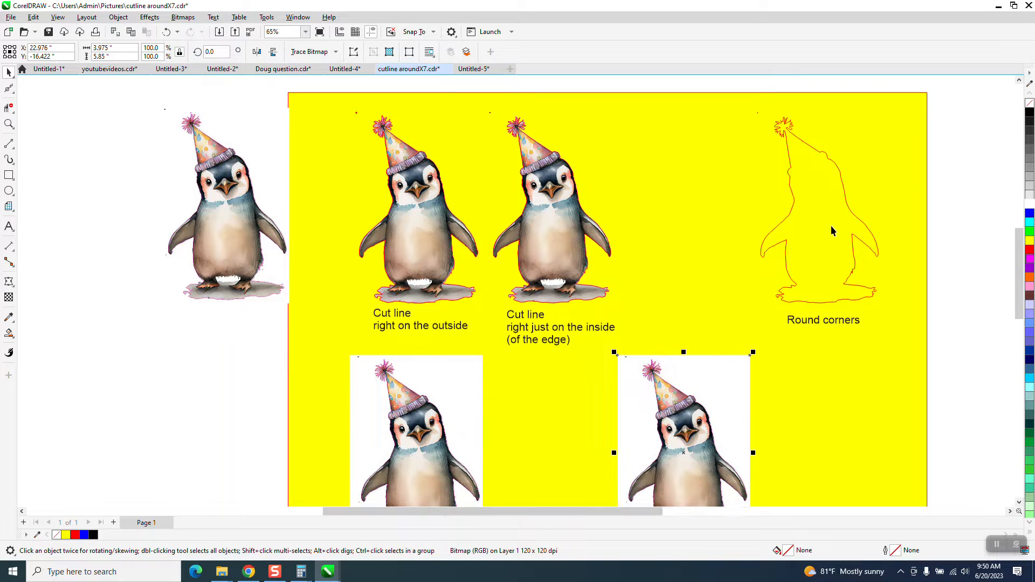
left_click(407, 434)
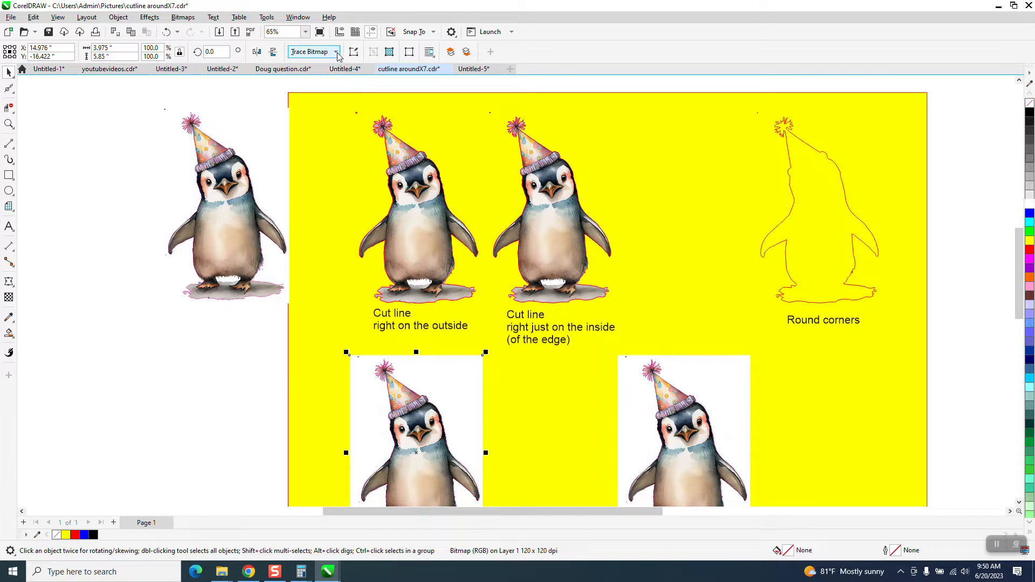
Outline-trace the bitmap as Clipart in PowerTRACE and nudge the traced group right.
left_click(312, 52)
mouse_move(324, 90)
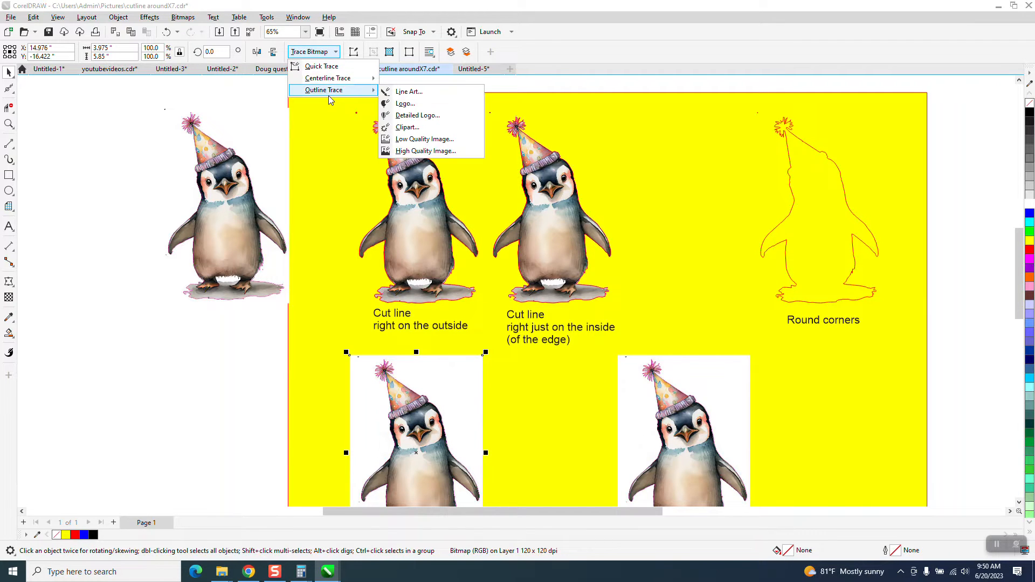
left_click(413, 127)
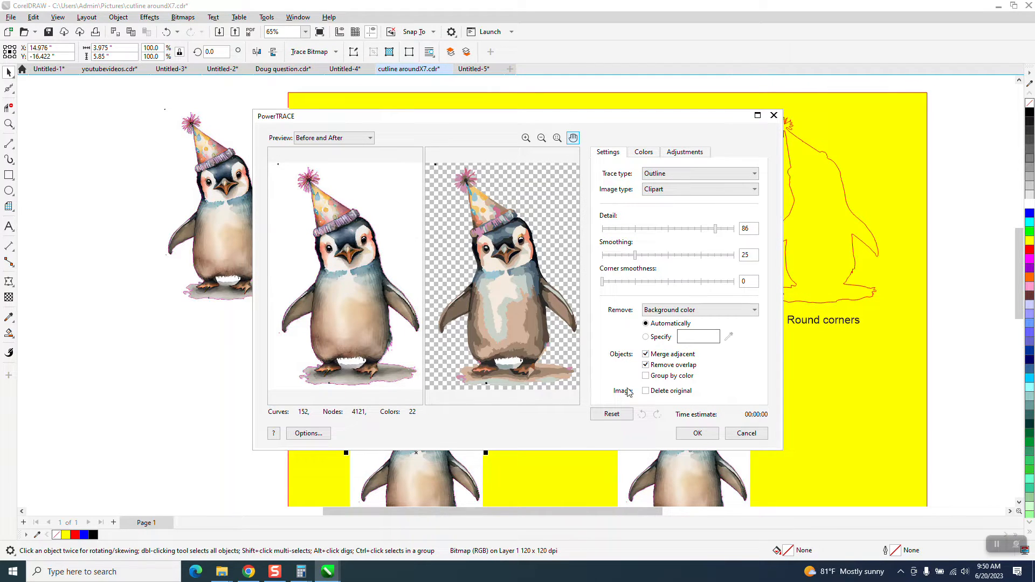
left_click(699, 434)
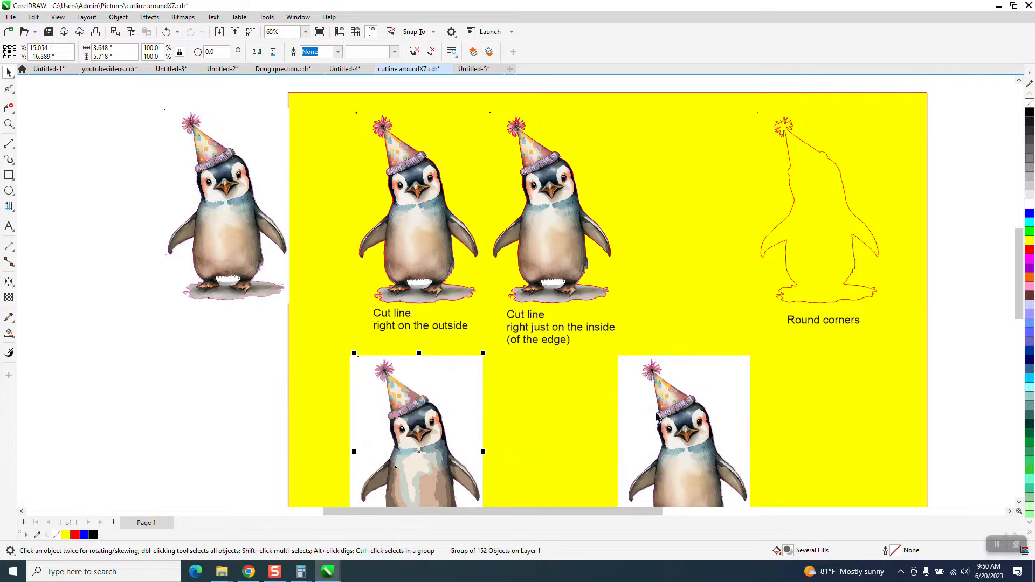
key("shift+Right")
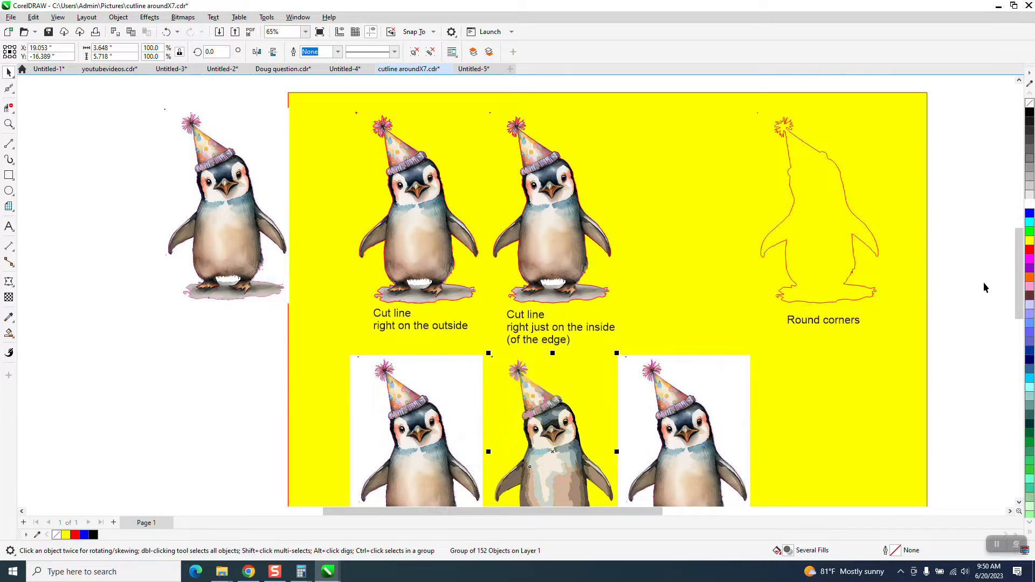
scroll(524, 271, "down", 1)
scroll(486, 299, "down", 1)
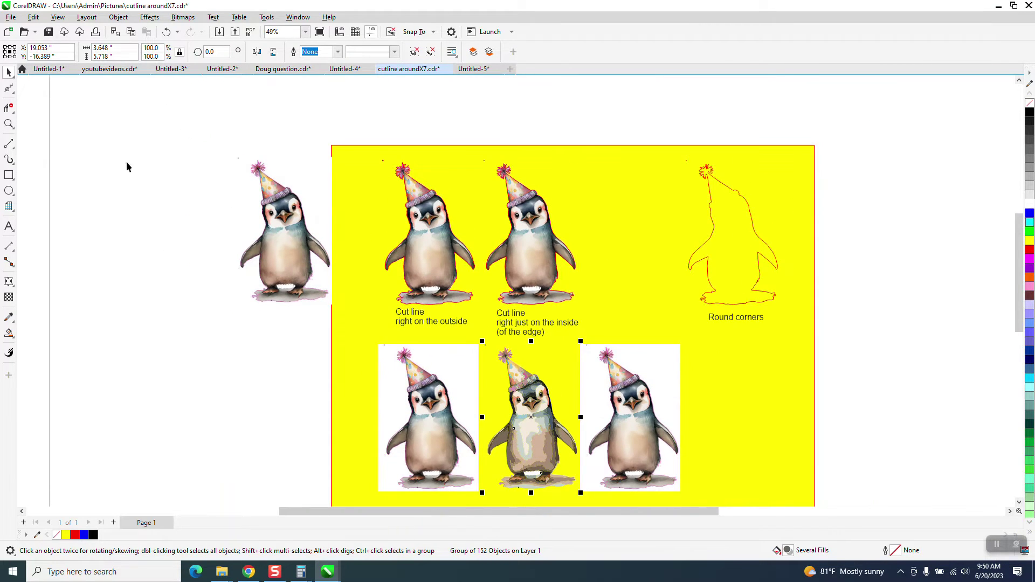
Zoom onto the traced penguin's feet and ungroup its shapes via Object > Group > Ungroup.
left_click(8, 123)
left_click_drag(486, 340, 624, 504)
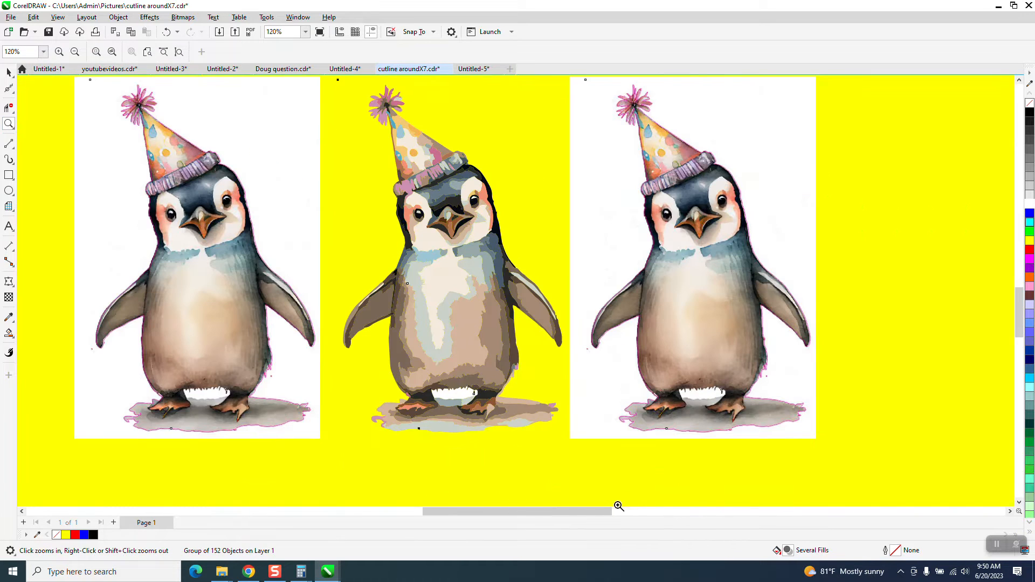
left_click_drag(391, 388, 498, 466)
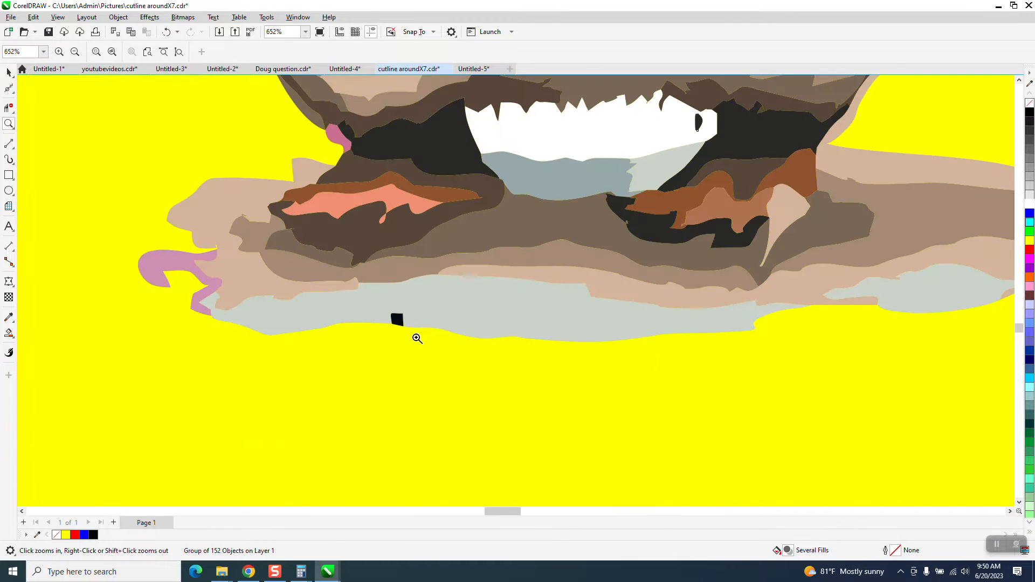
left_click(10, 73)
scroll(475, 306, "down", 2)
scroll(477, 311, "down", 1)
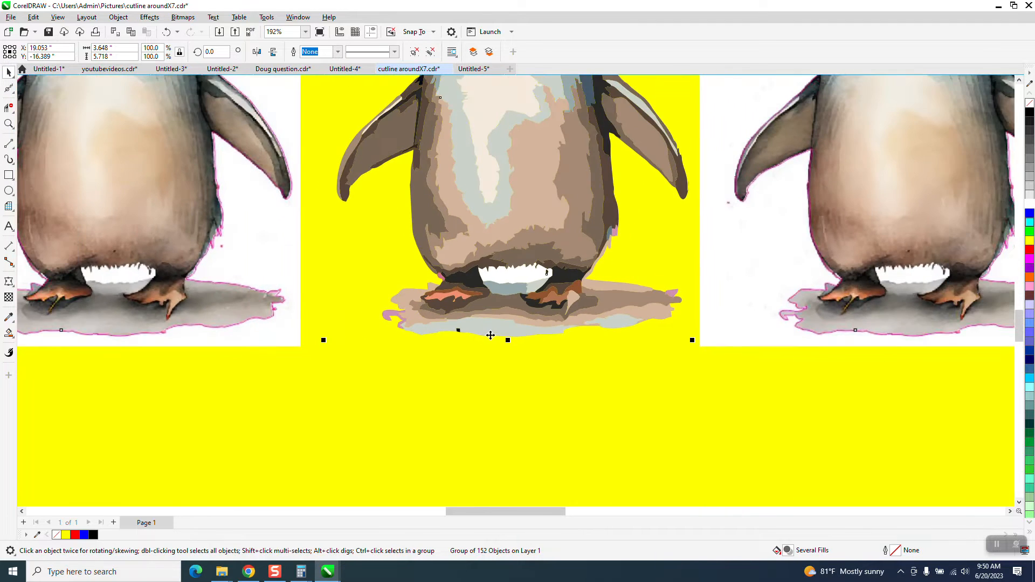
scroll(482, 315, "down", 1)
scroll(485, 320, "down", 1)
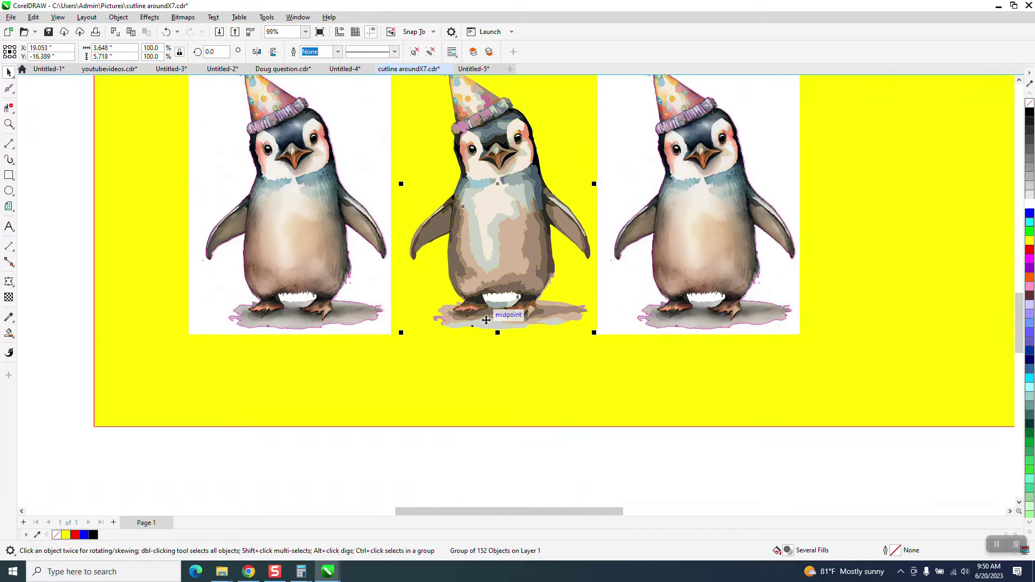
left_click(118, 17)
mouse_move(129, 200)
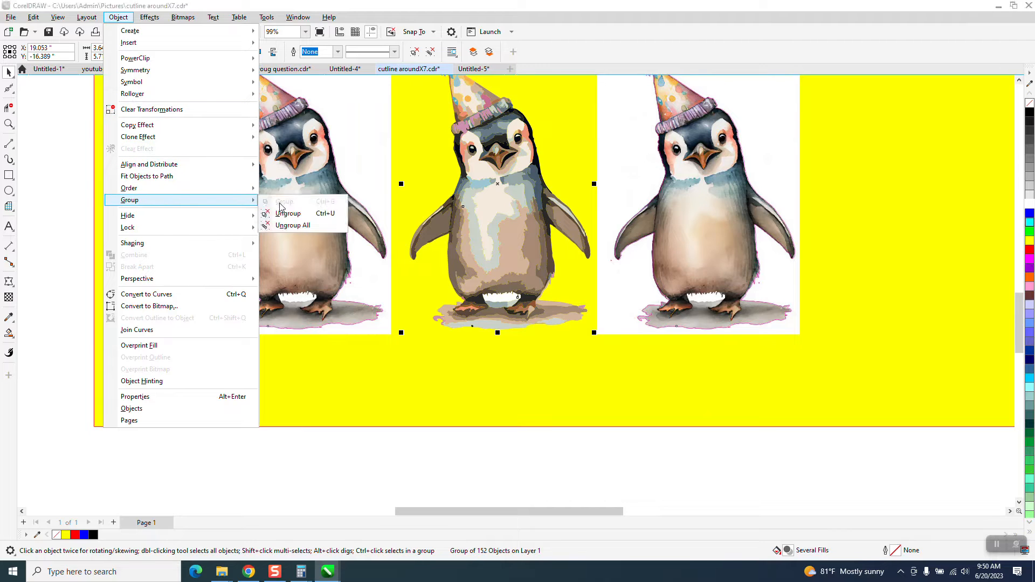
left_click(300, 211)
Delete the white patch between the feet and zoom onto the shadow edge.
left_click(453, 372)
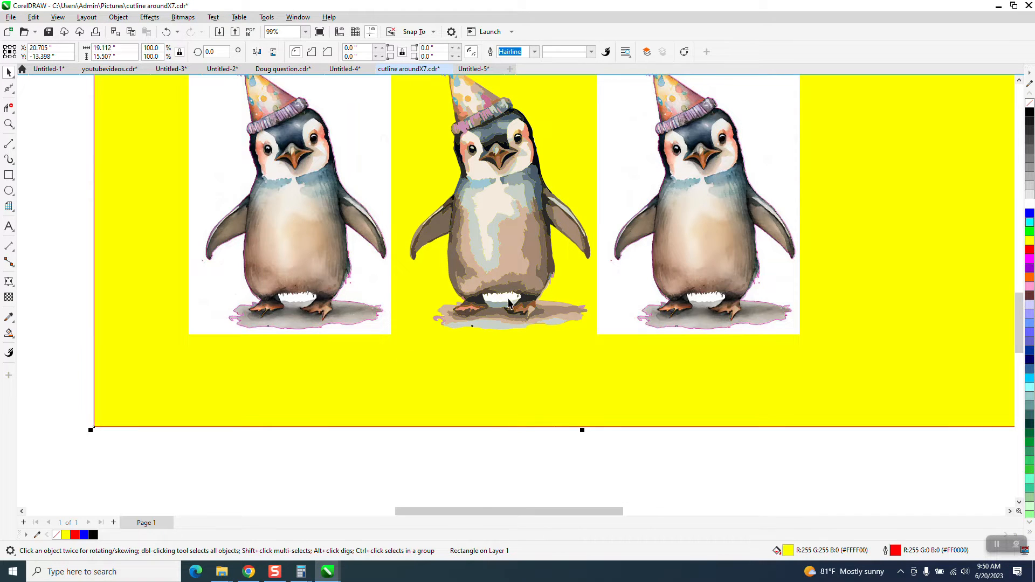
left_click(511, 299)
key("Delete")
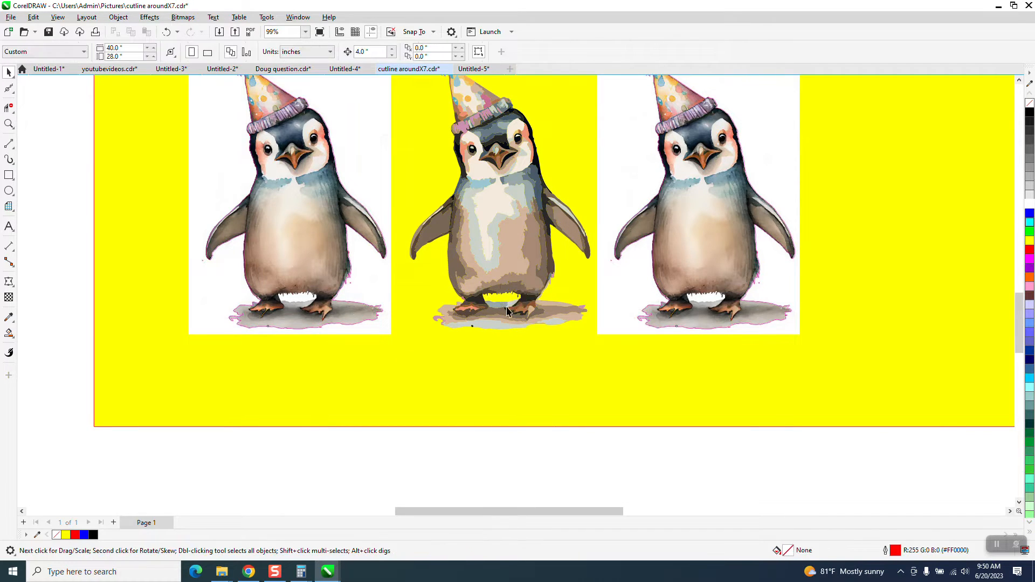
left_click(10, 124)
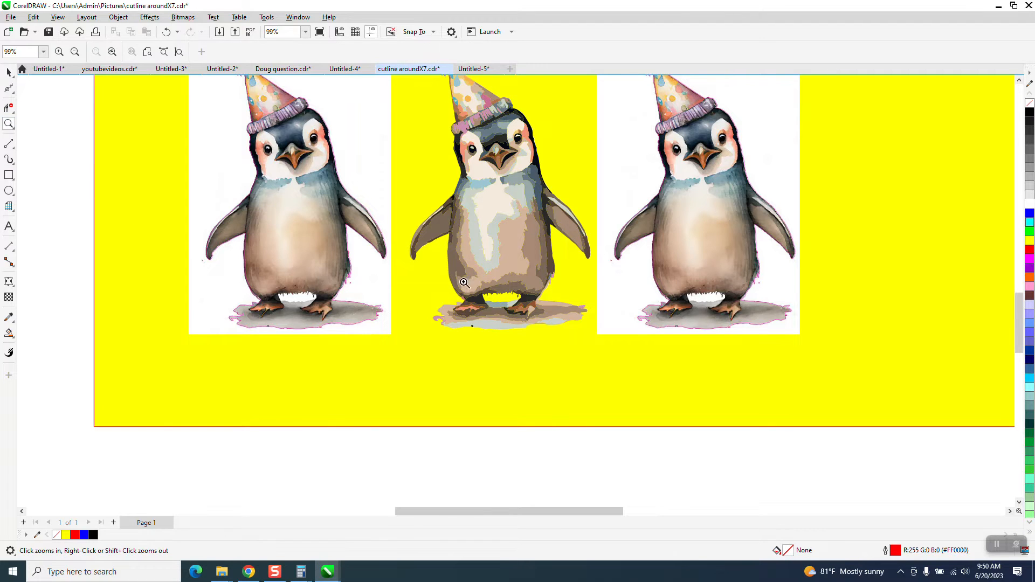
left_click_drag(482, 259, 542, 363)
Delete the stray black speck, select the grey shadow curve and zoom on its notch.
left_click(10, 72)
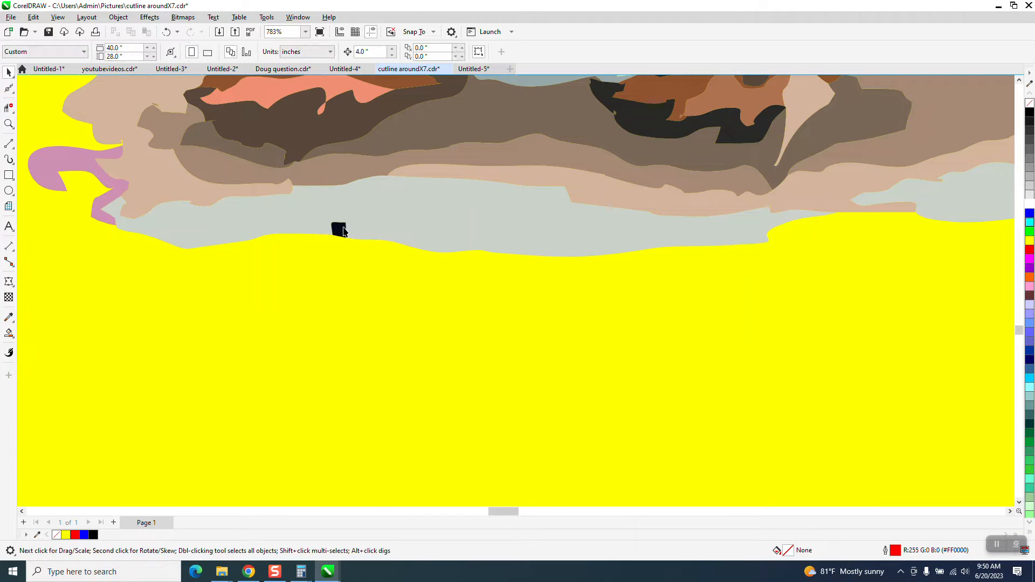
left_click(339, 229)
key("Delete")
key("Delete")
left_click(370, 234)
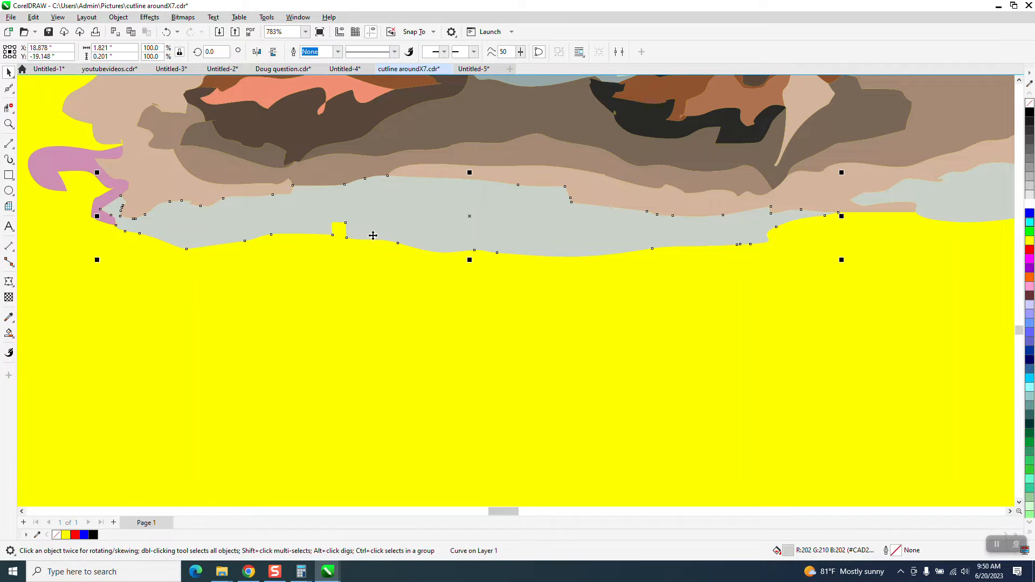
left_click(10, 124)
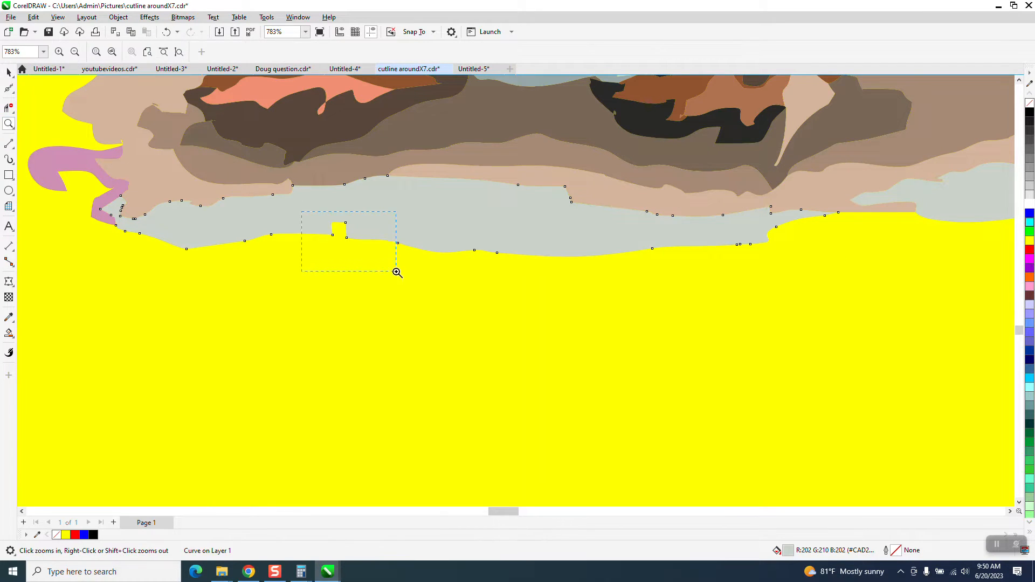
left_click_drag(298, 208, 397, 273)
With the Shape tool delete the notch's top node and convert the base segment To Line.
left_click(9, 90)
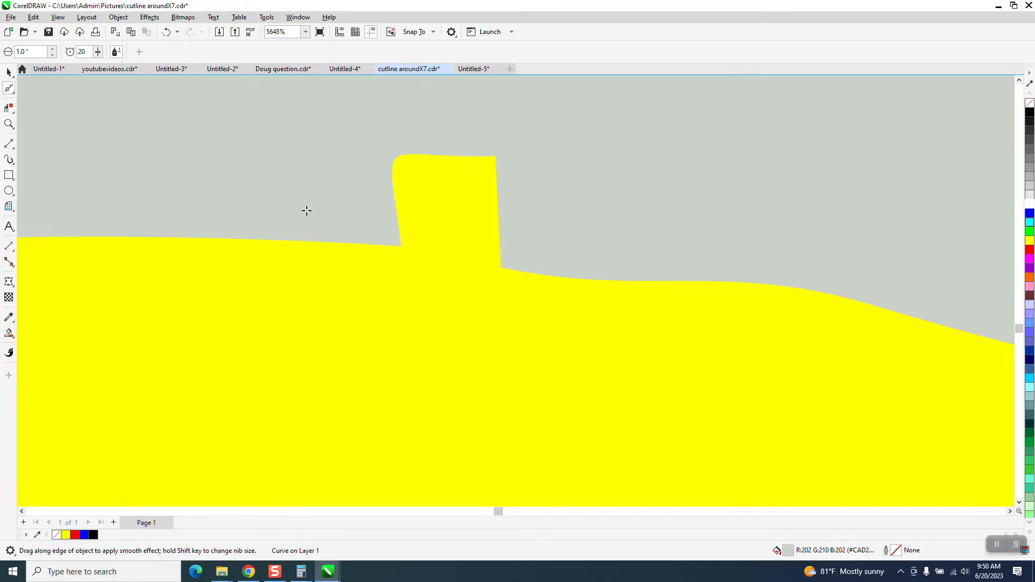
left_click(16, 91)
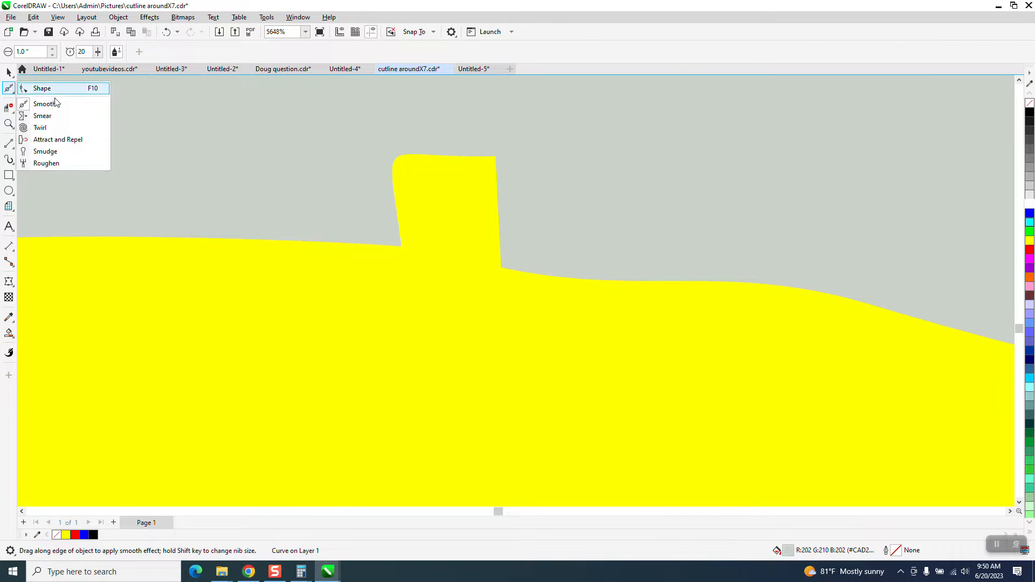
left_click(49, 86)
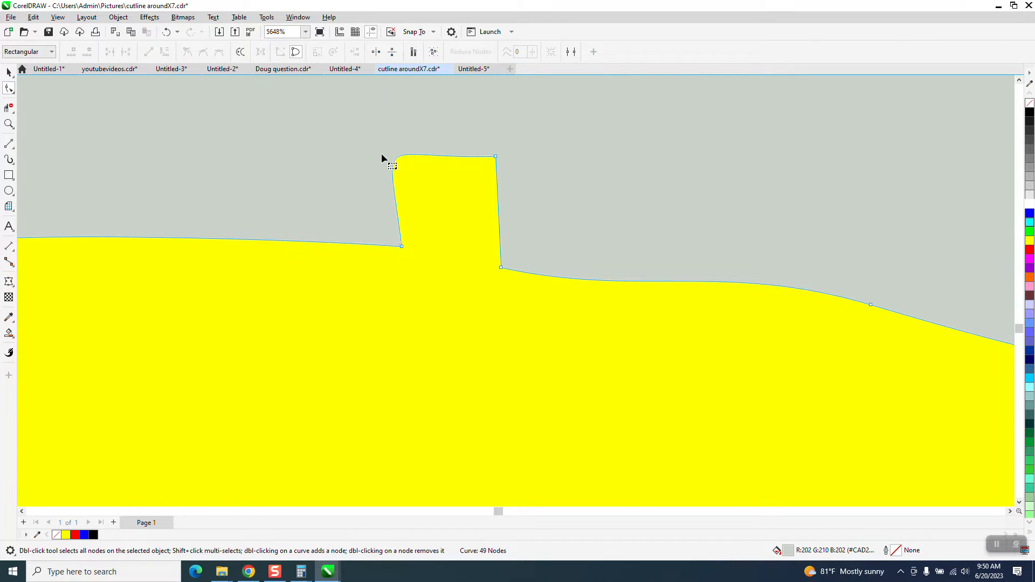
key("Delete")
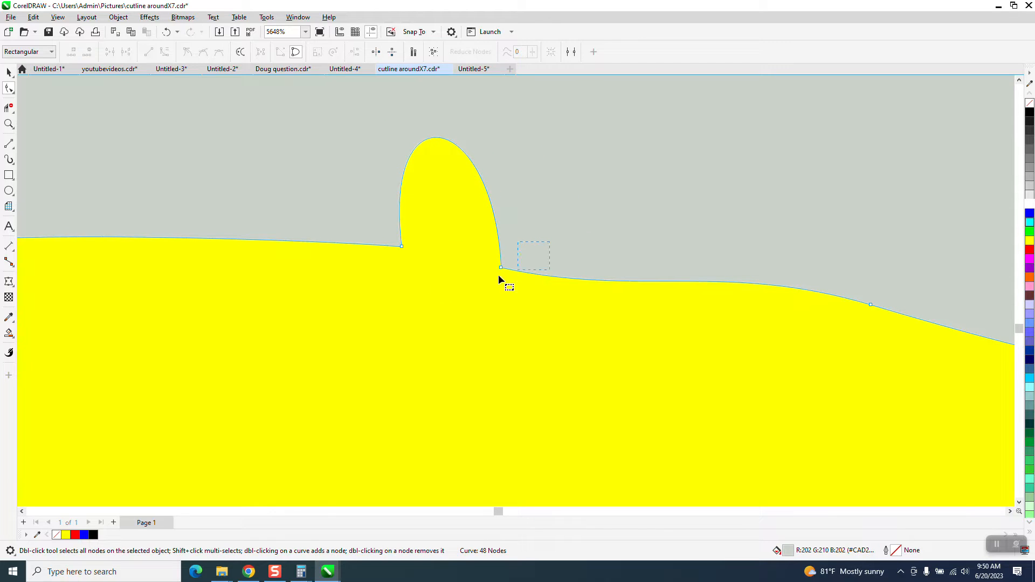
left_click_drag(550, 243, 384, 285)
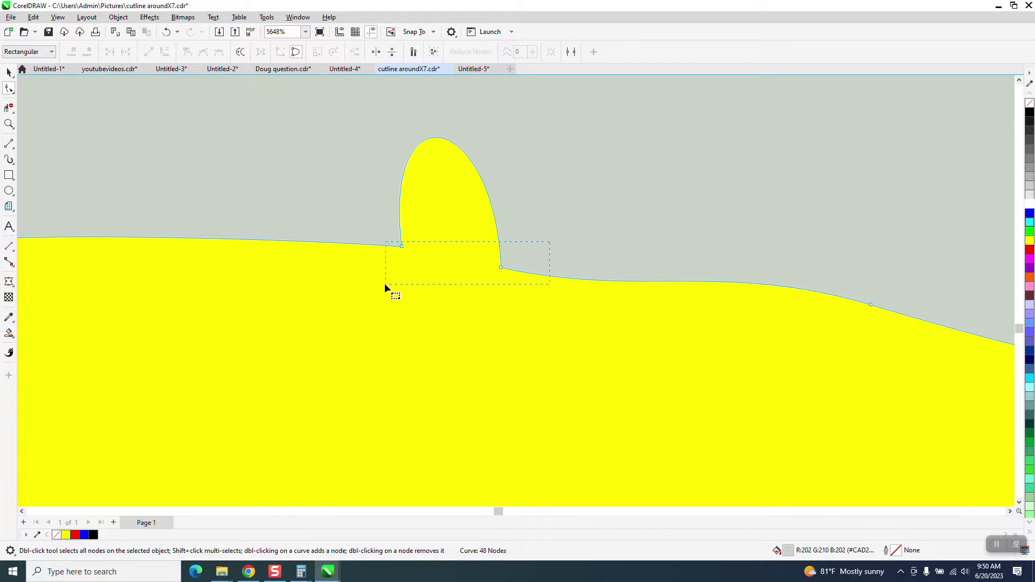
right_click(503, 273)
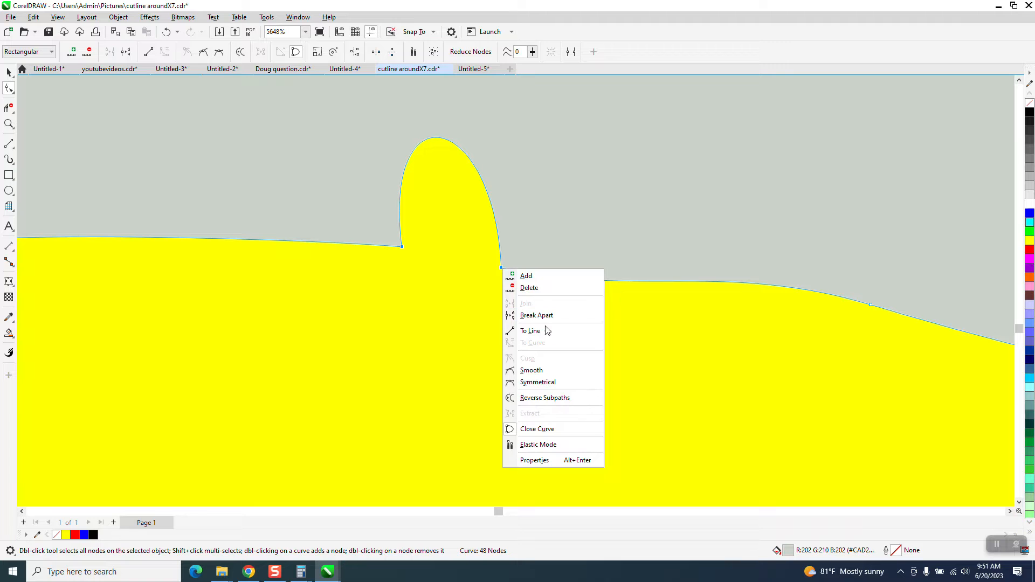
left_click(541, 334)
scroll(538, 332, "down", 3)
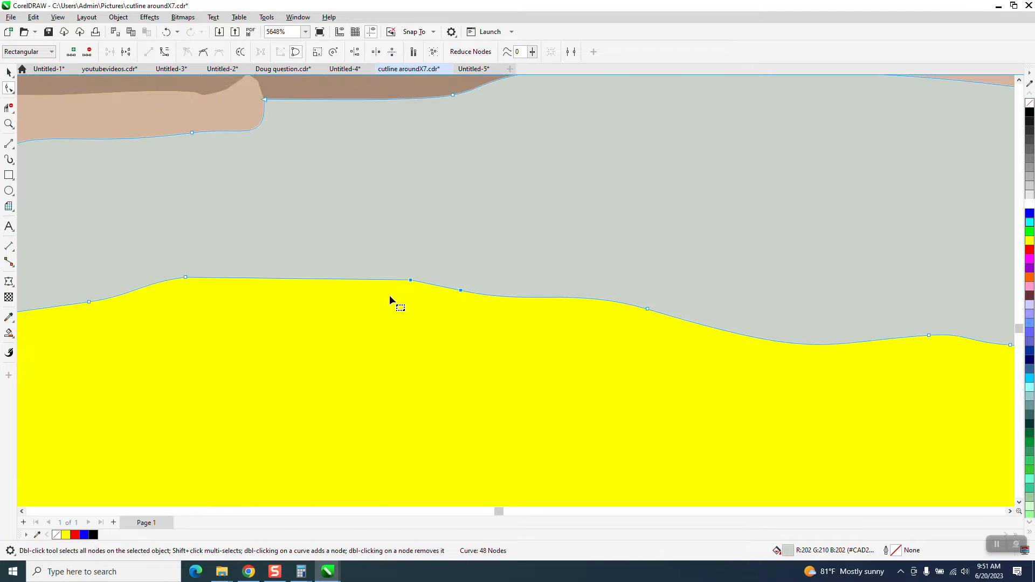
scroll(389, 295, "down", 2)
scroll(384, 291, "down", 2)
scroll(382, 293, "down", 2)
scroll(320, 287, "down", 2)
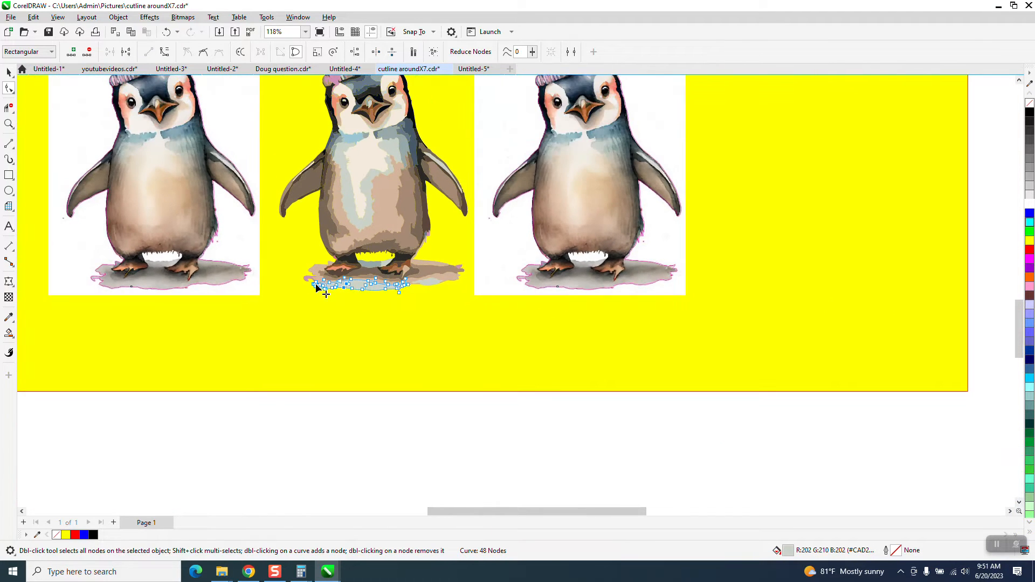
scroll(56, 122, "down", 1)
Move the yellow rectangle right, Create Boundary from the middle penguin and nudge it onto the rectangle.
key("space")
scroll(150, 167, "down", 2)
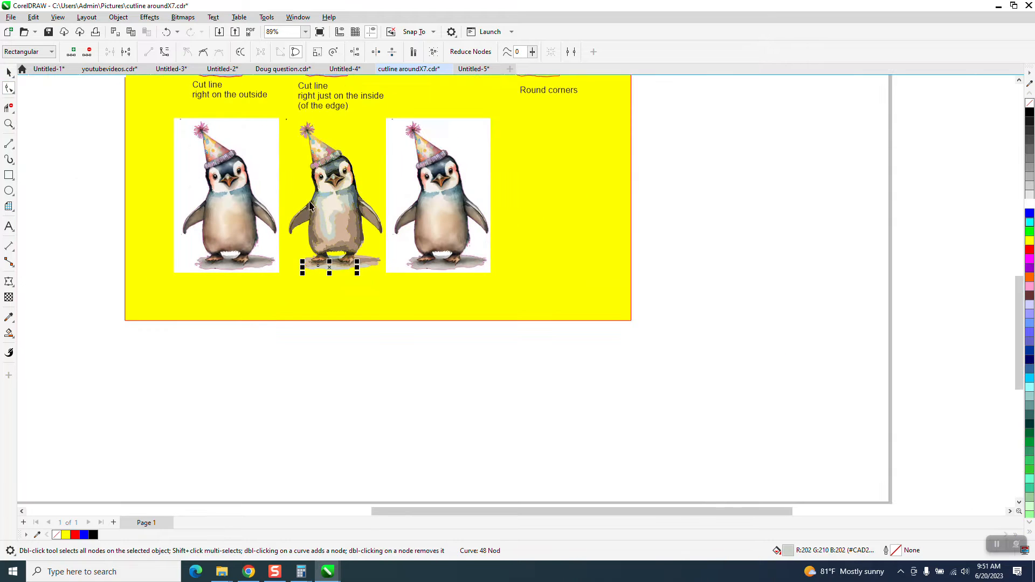
left_click_drag(476, 174, 891, 214)
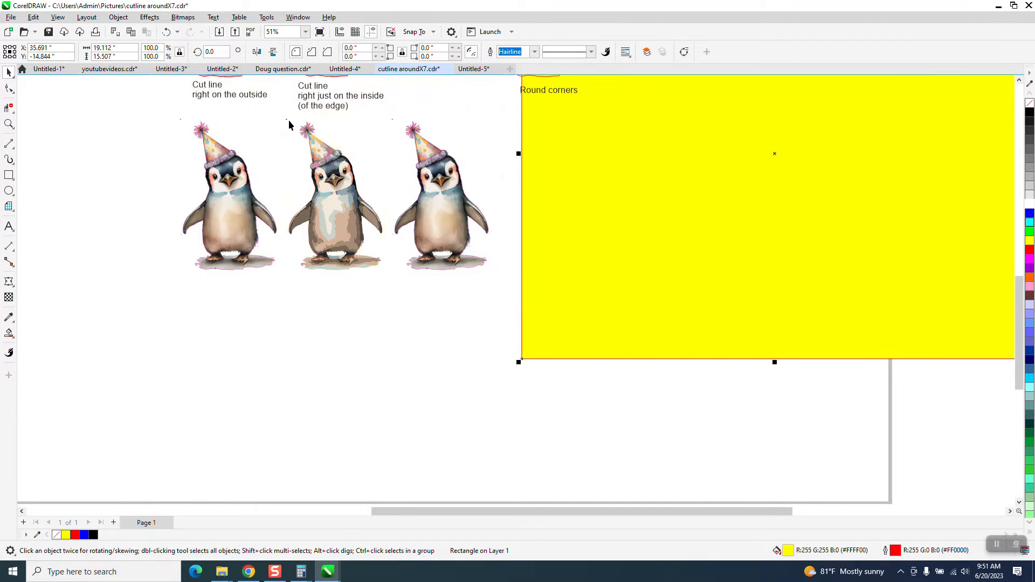
left_click_drag(283, 115, 388, 282)
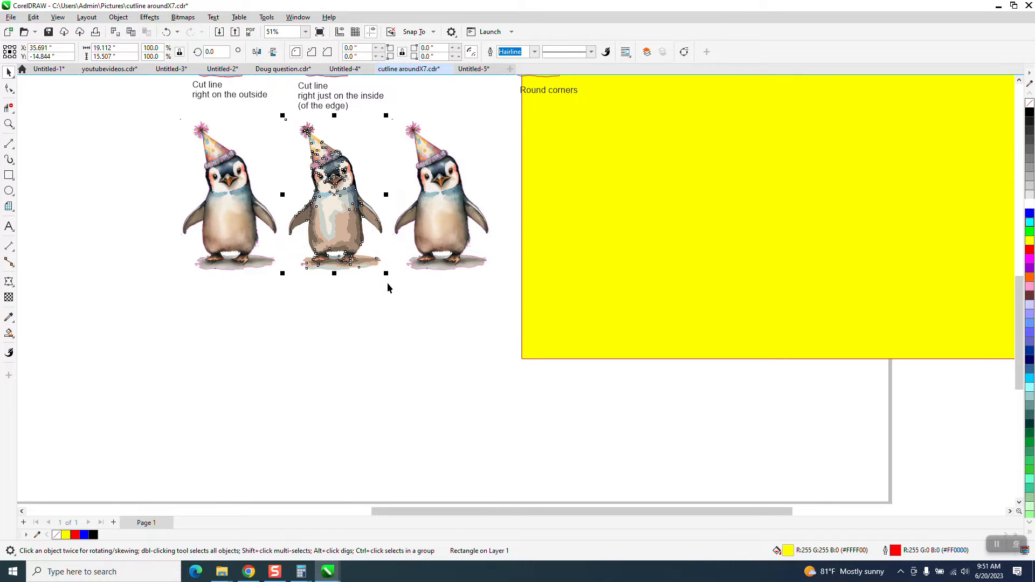
left_click(409, 52)
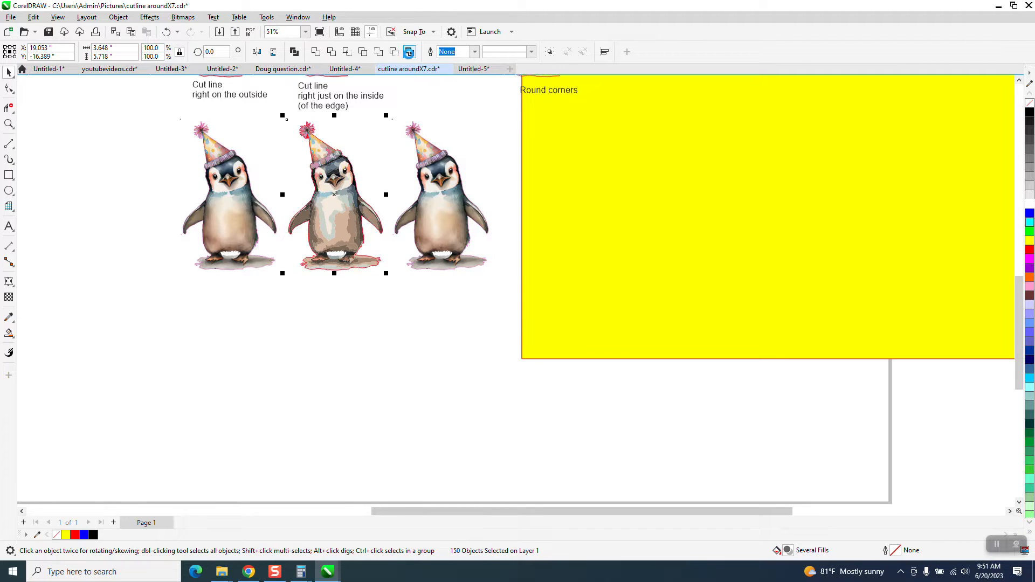
key("shift+Right")
key("shift+Right")
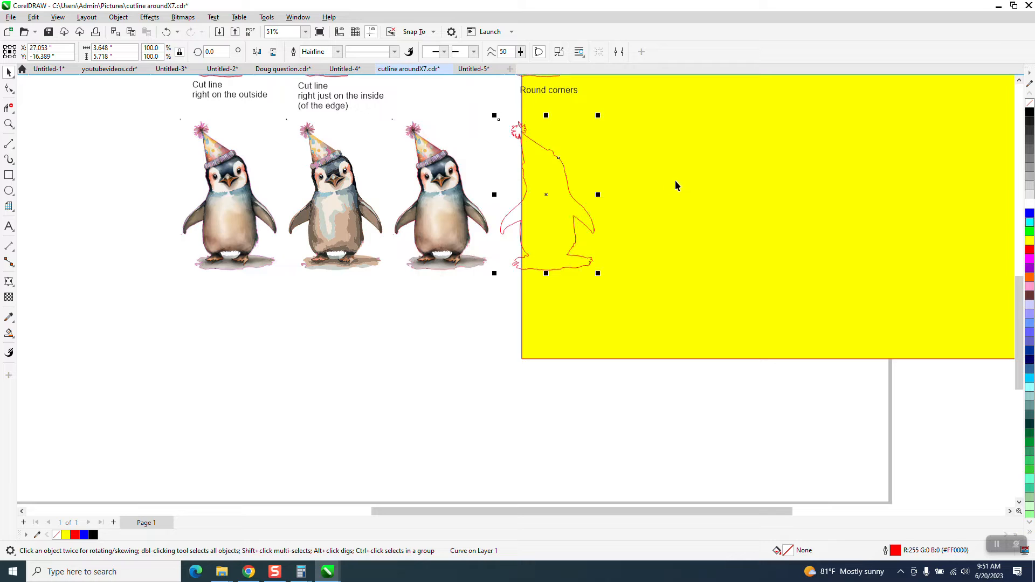
key("shift+Right")
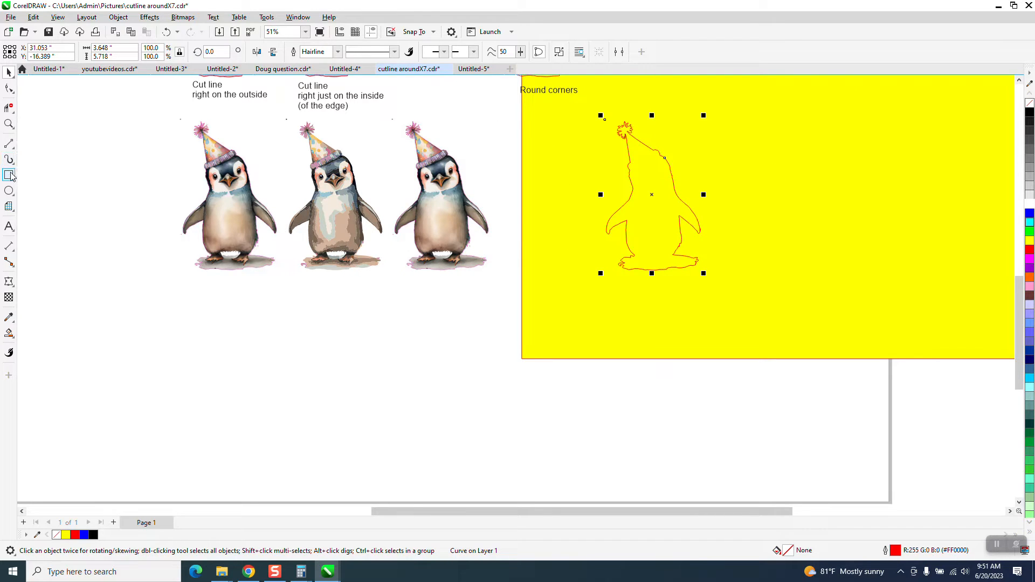
left_click(9, 123)
Smart Fill the gap under the belly and position the new shape inside the cut-line outline.
left_click_drag(278, 217, 465, 315)
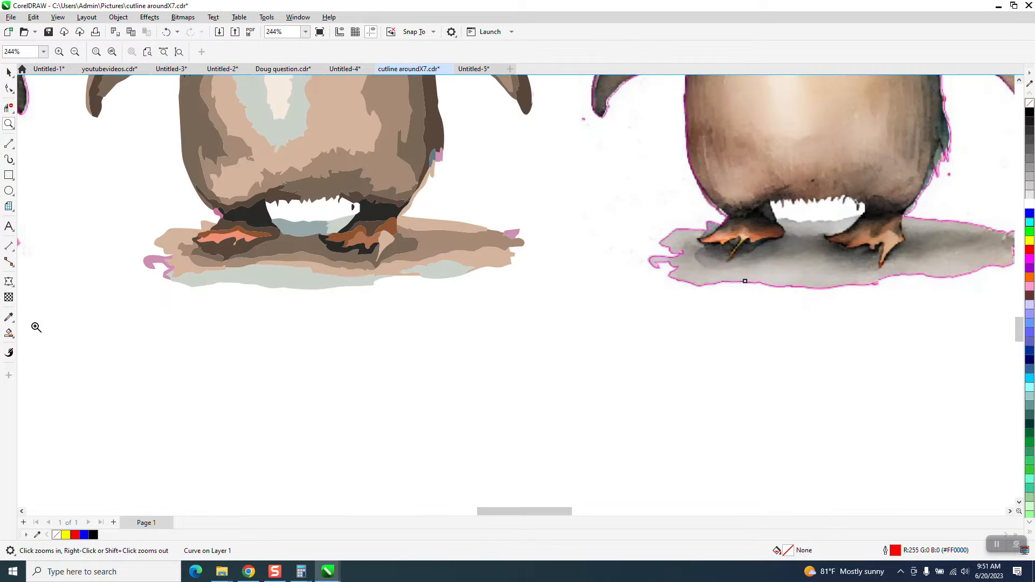
left_click(9, 334)
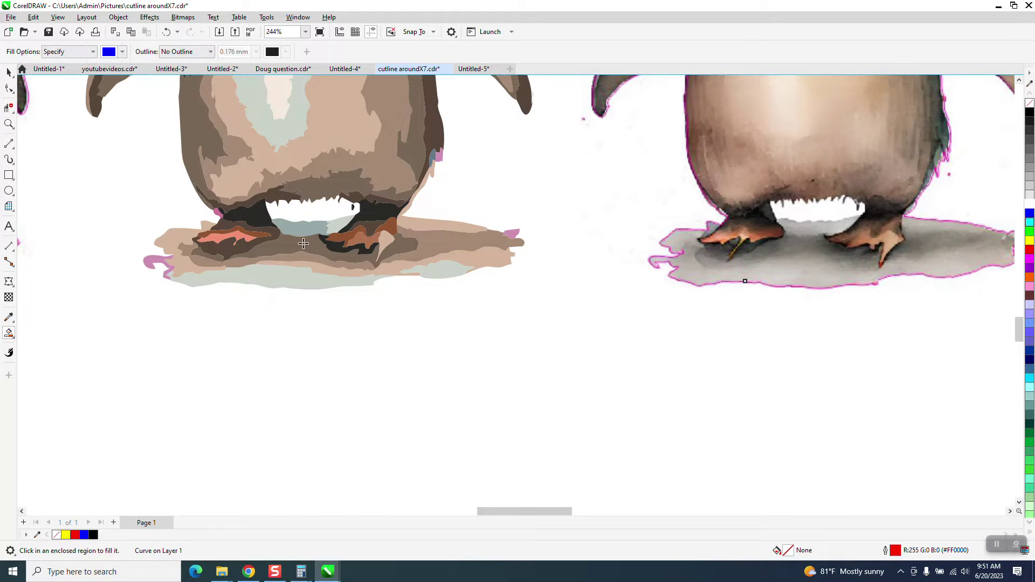
left_click(318, 214)
key("ctrl+z")
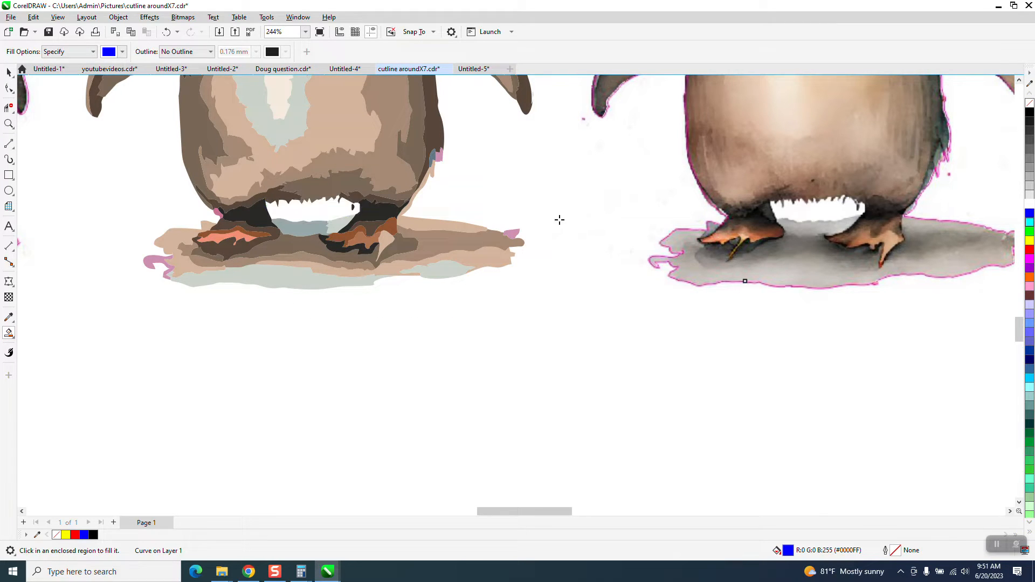
scroll(559, 219, "down", 3)
scroll(646, 186, "down", 1)
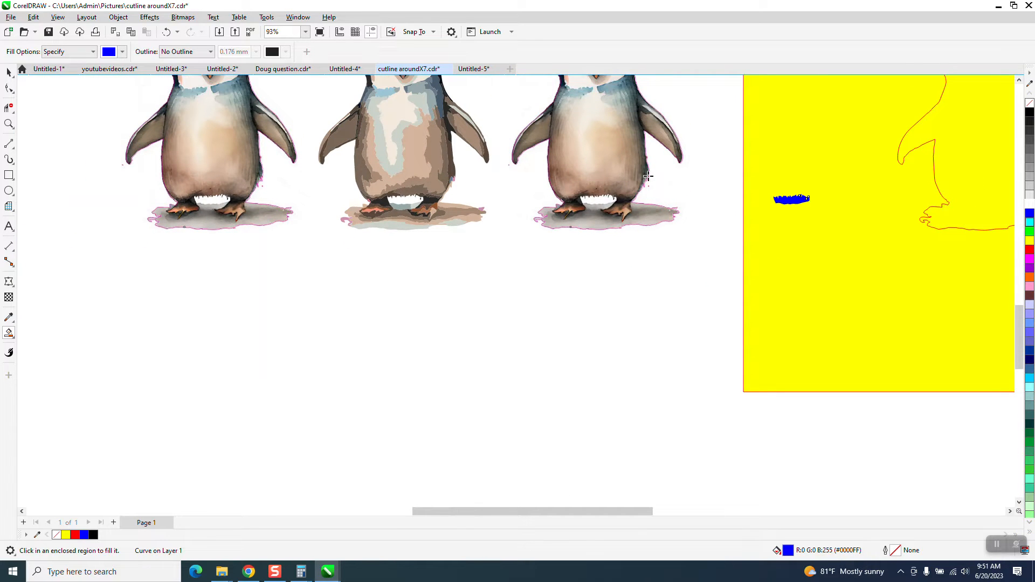
key("ctrl+z")
scroll(977, 146, "down", 1)
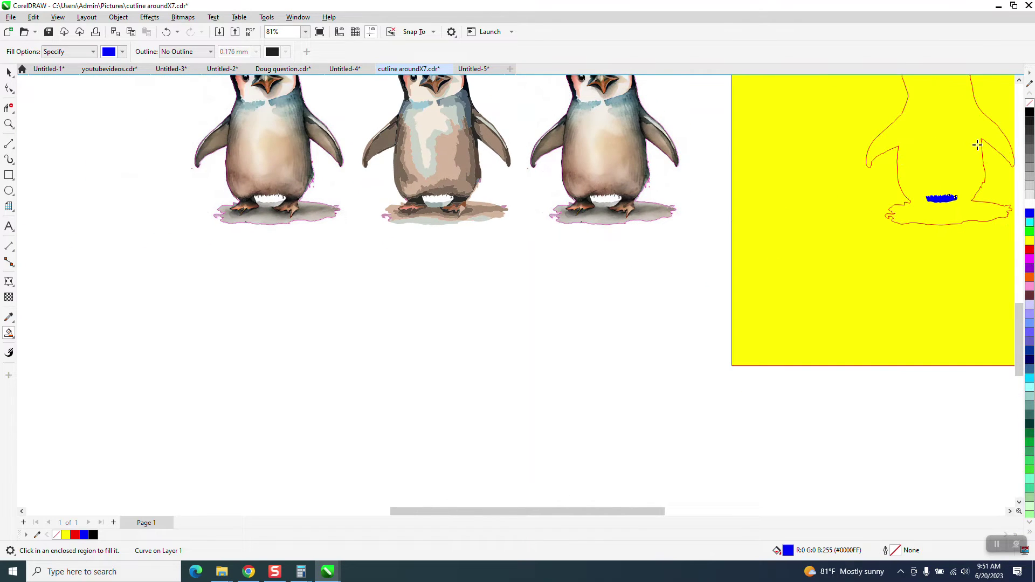
Give the gap shape no fill and a red outline.
left_click(1029, 104)
right_click(1030, 245)
right_click(1030, 252)
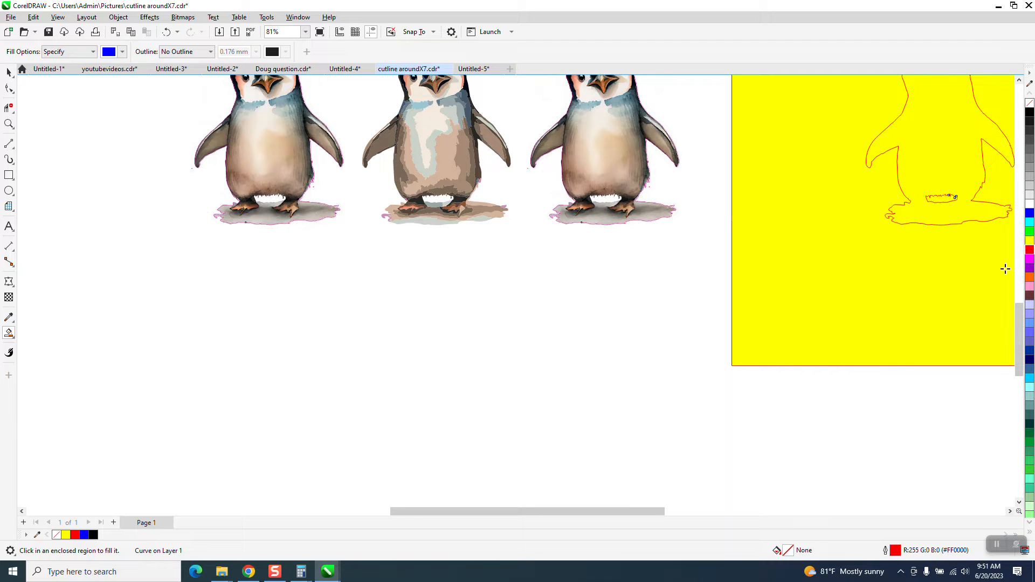
scroll(525, 281, "down", 2)
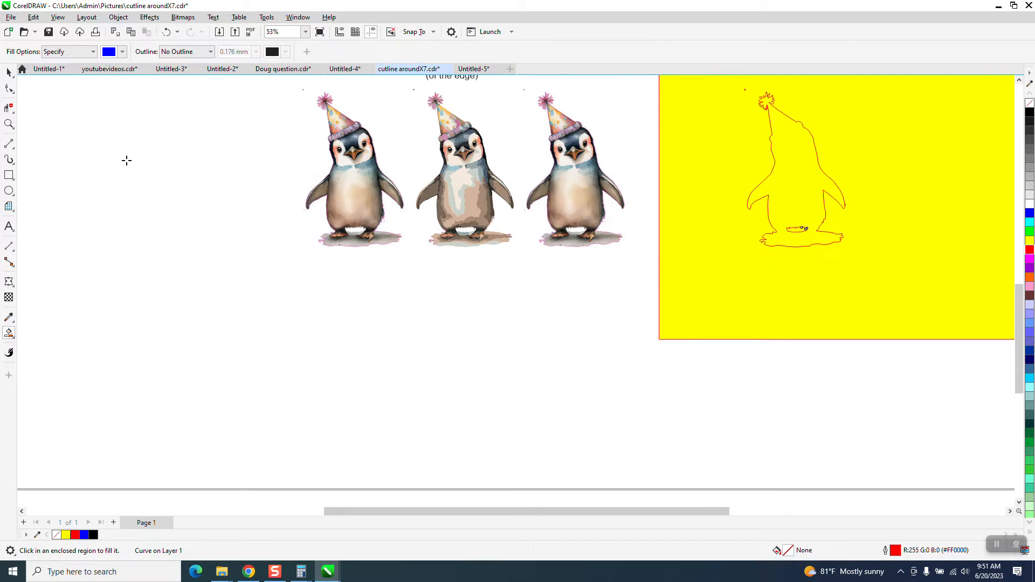
Zoom into the hat pompom strands and select the penguin cut-line curve.
left_click(10, 125)
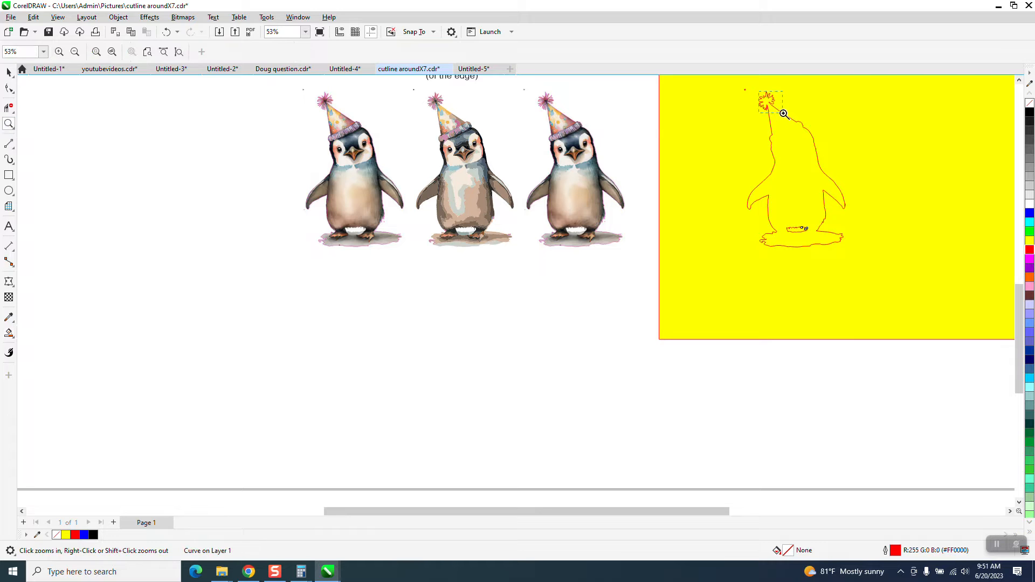
left_click_drag(762, 94, 786, 113)
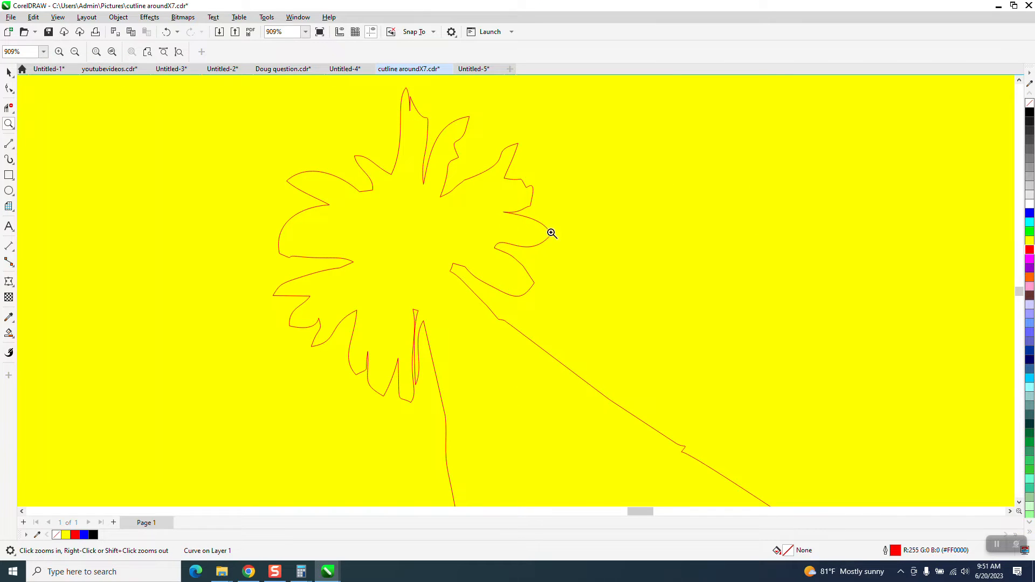
left_click_drag(390, 289, 442, 379)
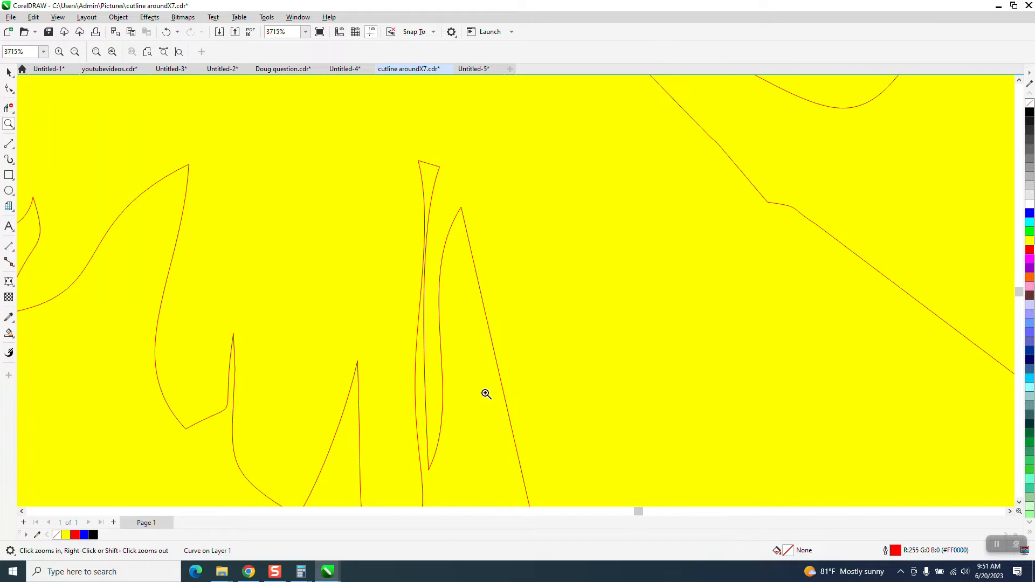
scroll(408, 327, "down", 1)
scroll(348, 267, "down", 1)
scroll(347, 265, "down", 1)
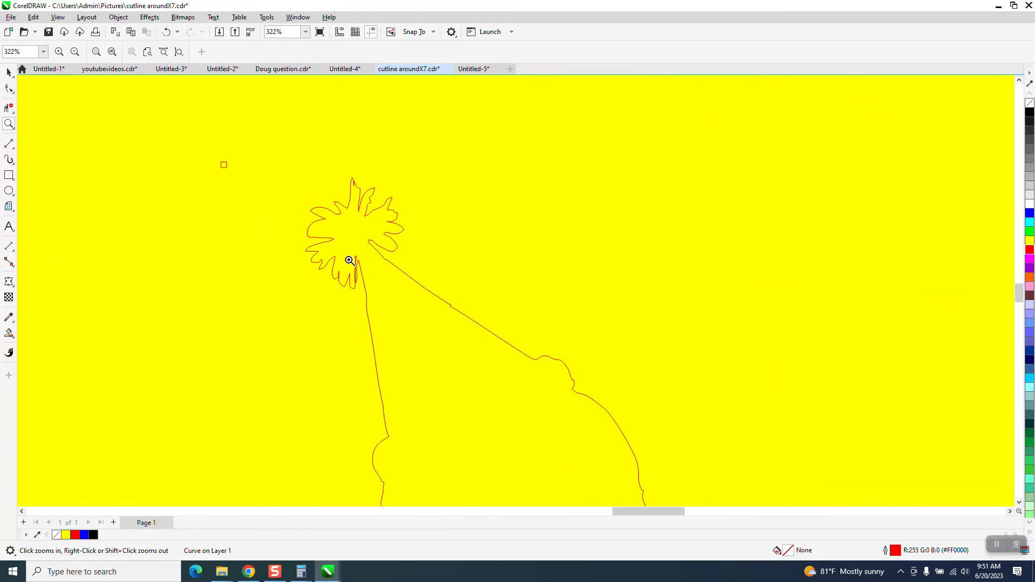
scroll(349, 260, "down", 1)
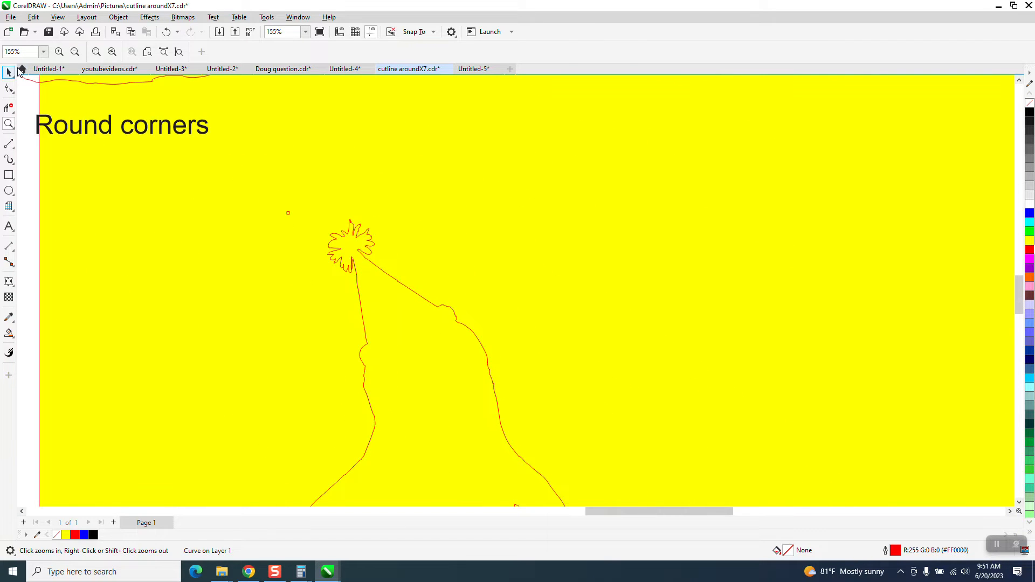
left_click(10, 72)
left_click(289, 212)
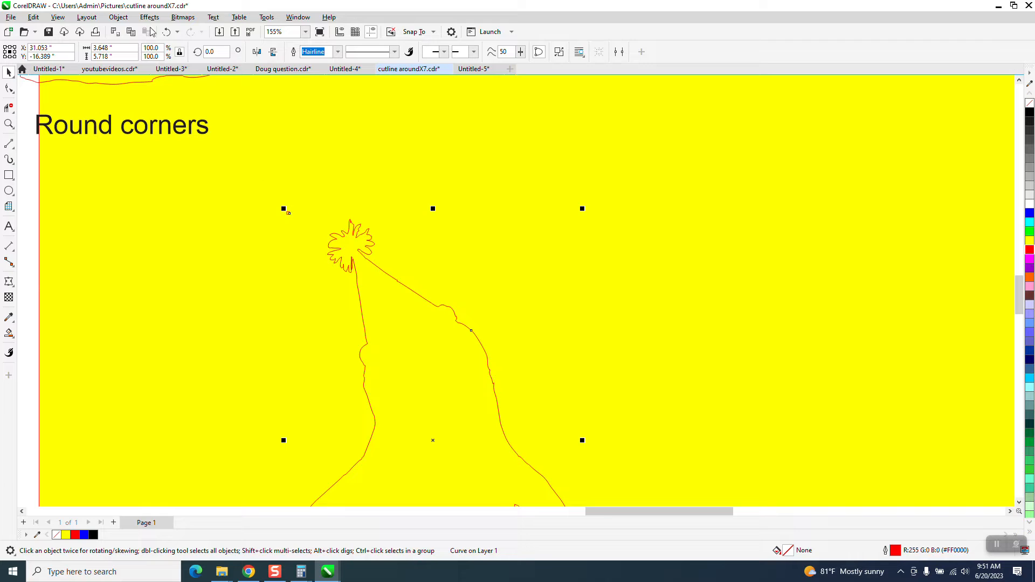
Break the curve apart and delete the tiny stray piece.
left_click(119, 18)
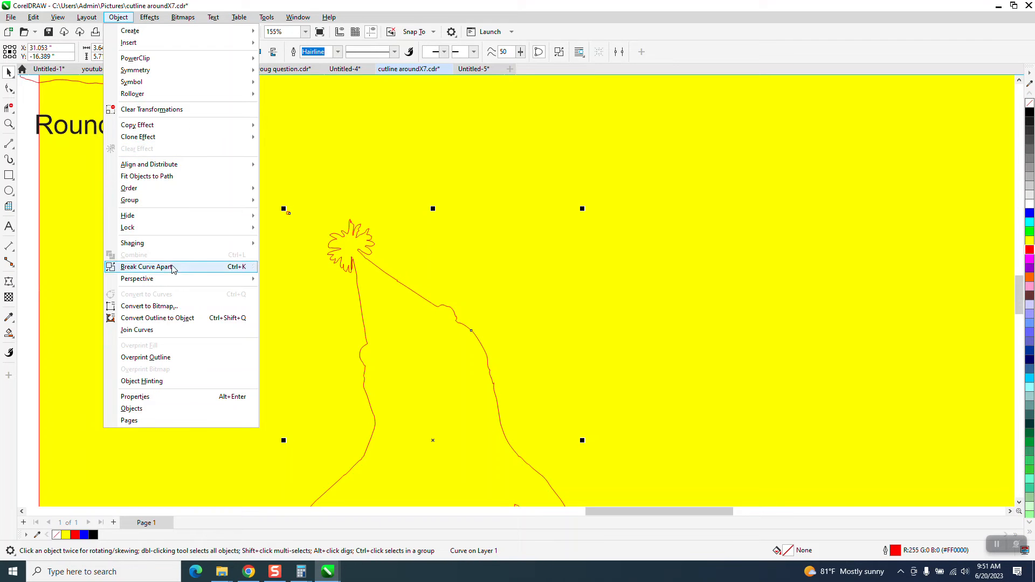
left_click(146, 266)
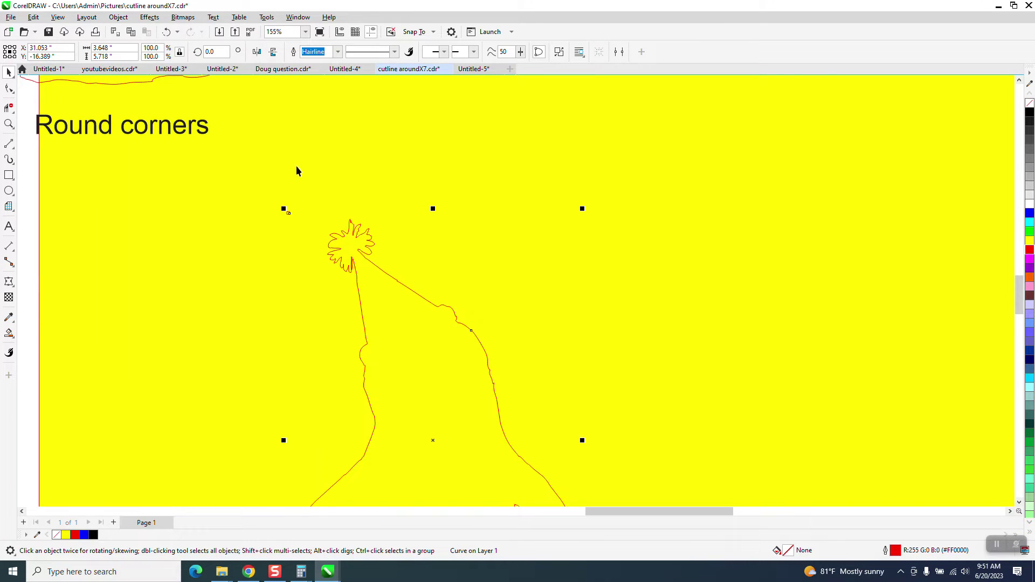
left_click(288, 214)
key("Delete")
scroll(342, 196, "down", 3)
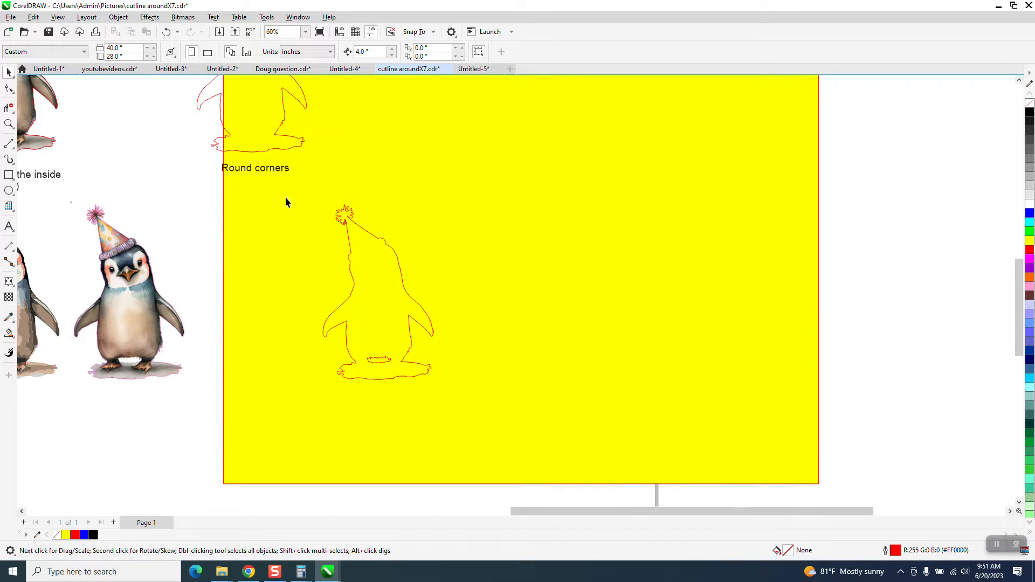
Apply a 1-step 0.01" contour to the penguin outline via Effects > Contour.
left_click_drag(318, 323, 470, 391)
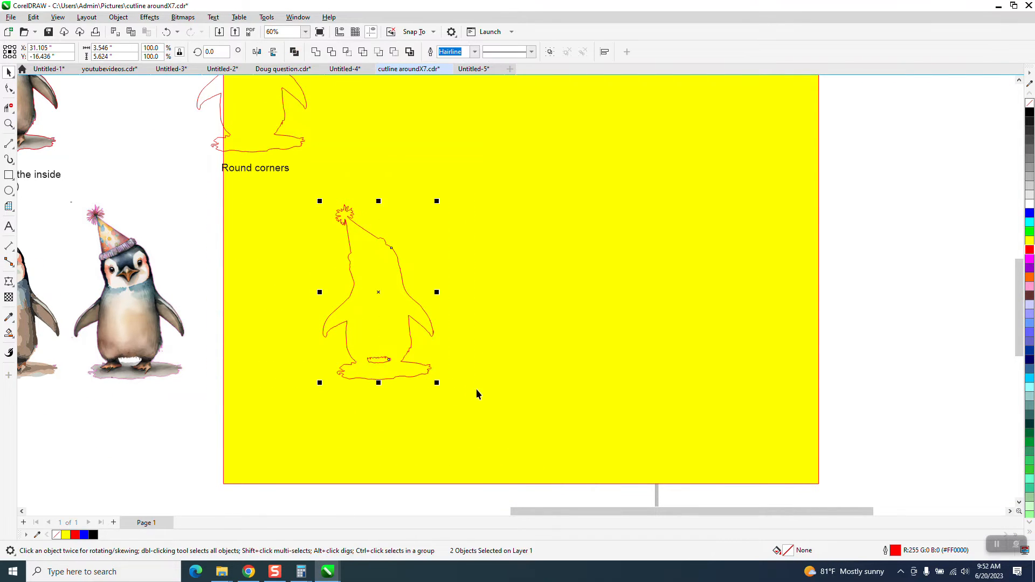
left_click(148, 17)
left_click(164, 264)
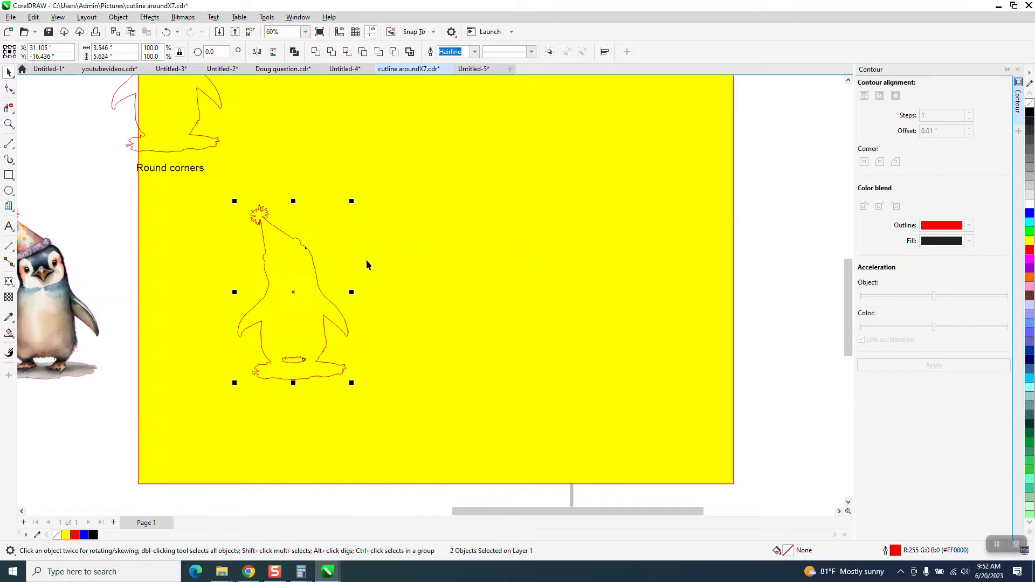
left_click(330, 306)
left_click(332, 309)
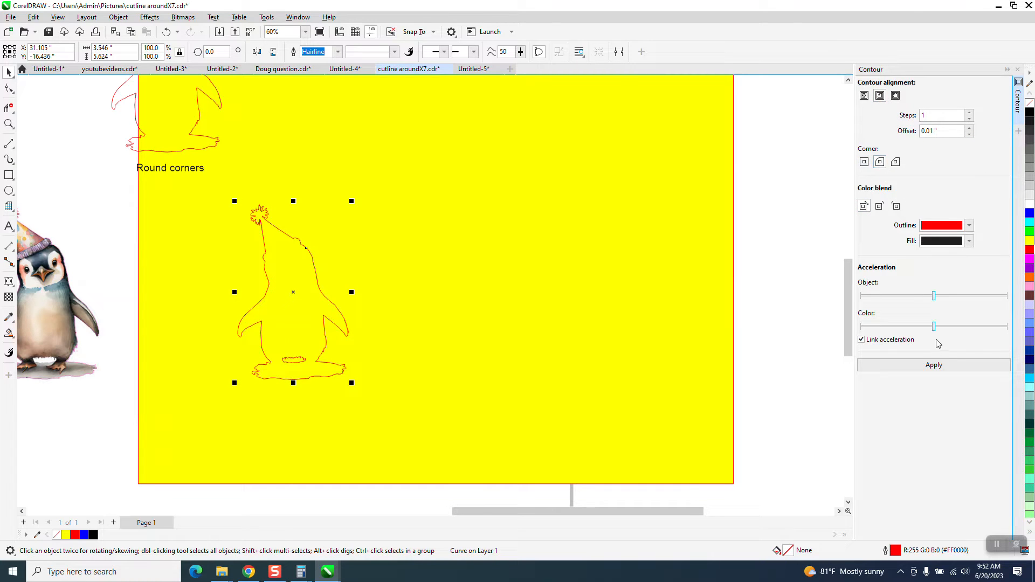
left_click(941, 366)
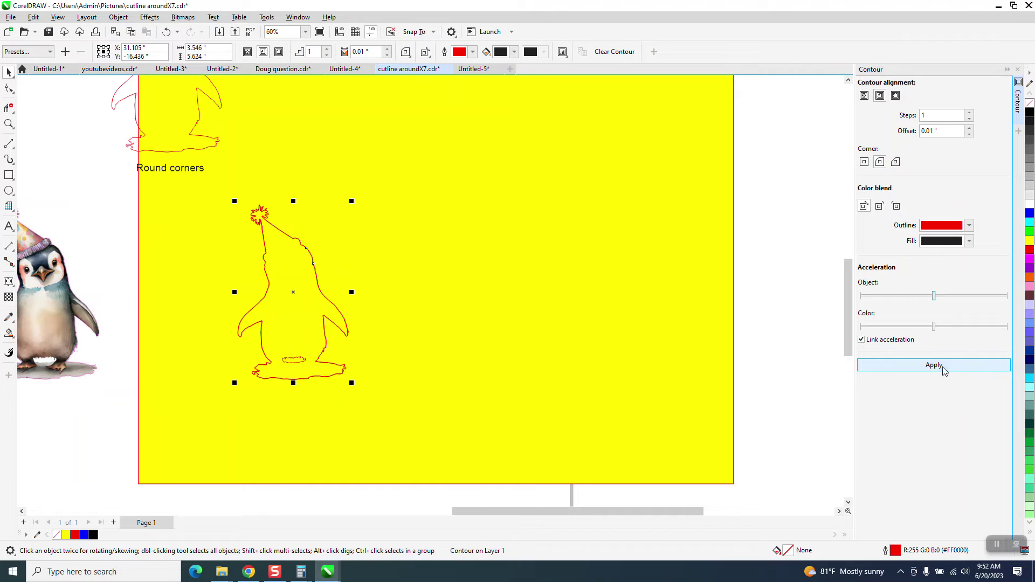
Inspect the pompom contour, then Break Contour Apart from the original outline.
left_click(9, 123)
left_click_drag(236, 199, 324, 243)
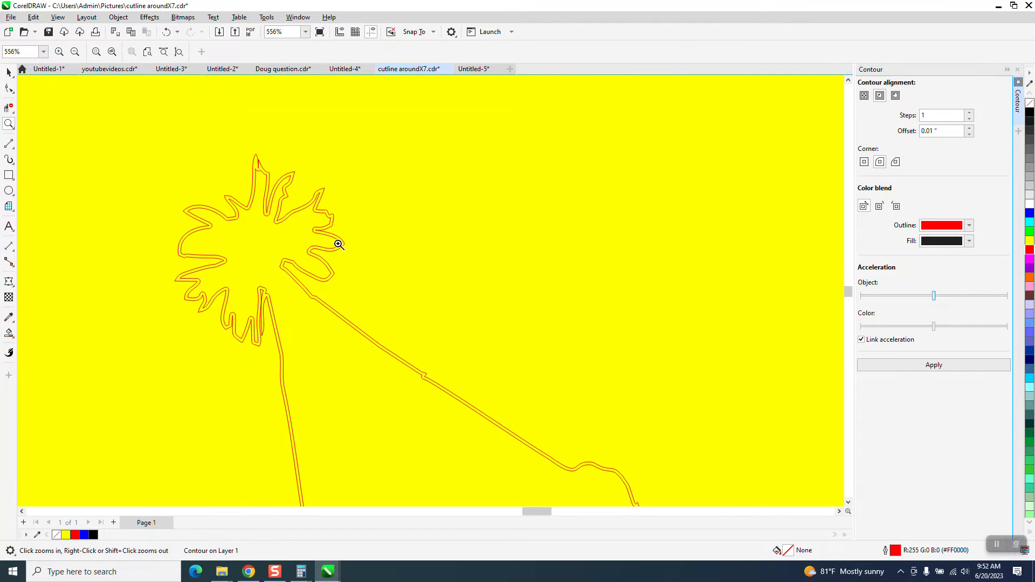
left_click(9, 75)
left_click(340, 141)
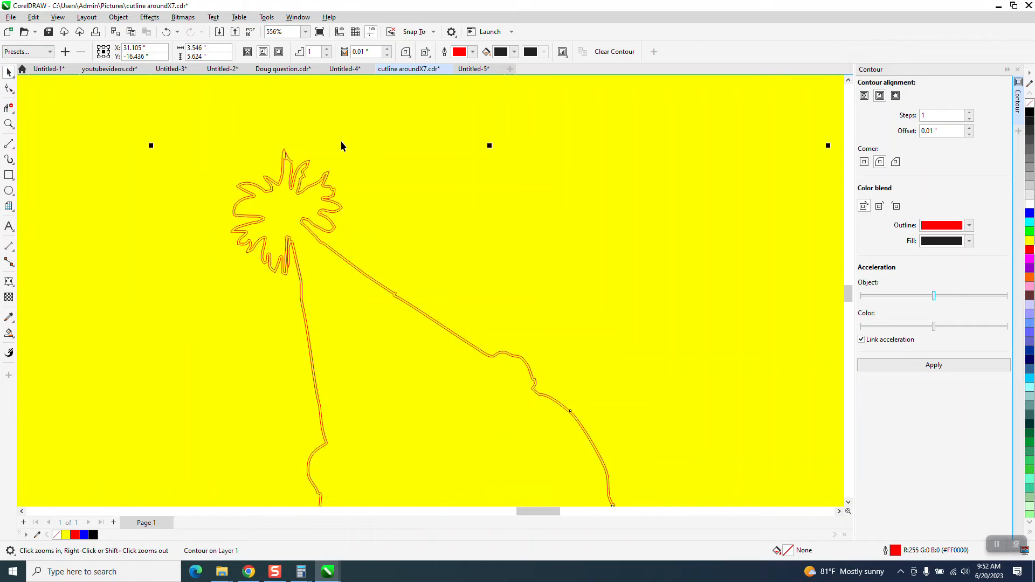
scroll(342, 141, "down", 3)
scroll(345, 144, "down", 2)
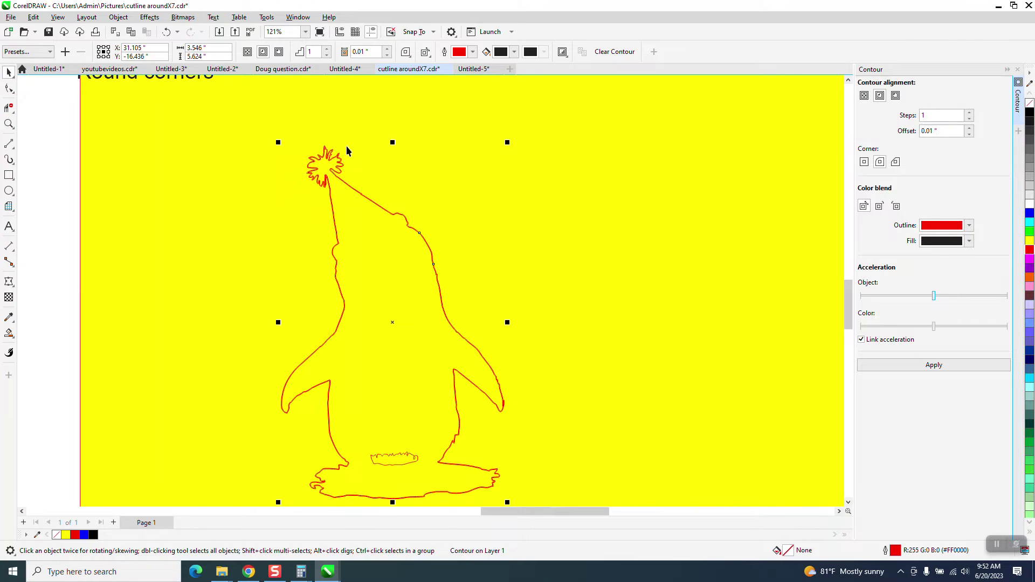
left_click(118, 18)
left_click(152, 266)
scroll(537, 262, "down", 3)
left_click(641, 472)
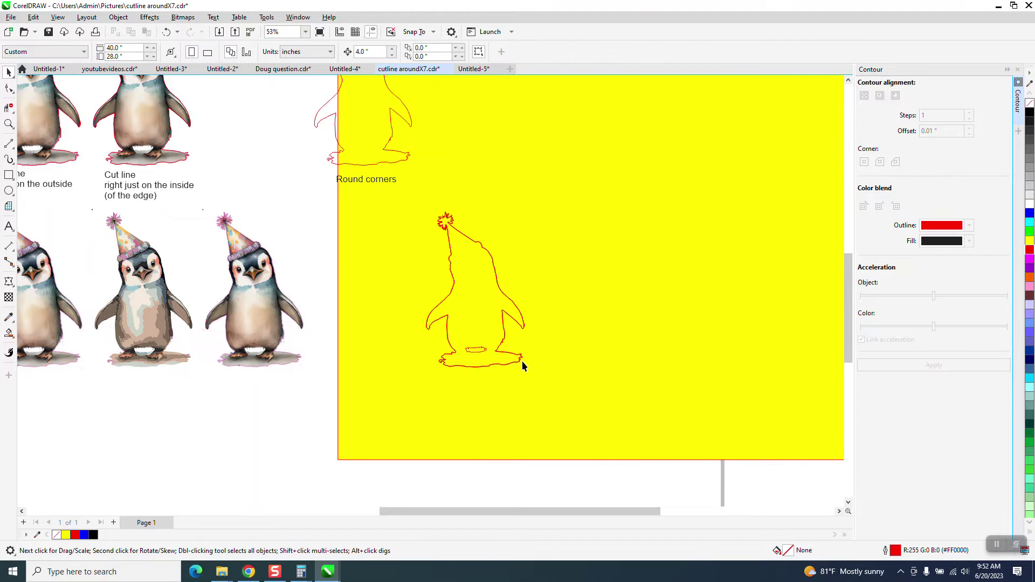
Move the yellow rectangle left, Smart Fill the outline blue and nudge the silhouette onto the photo.
left_click(479, 323)
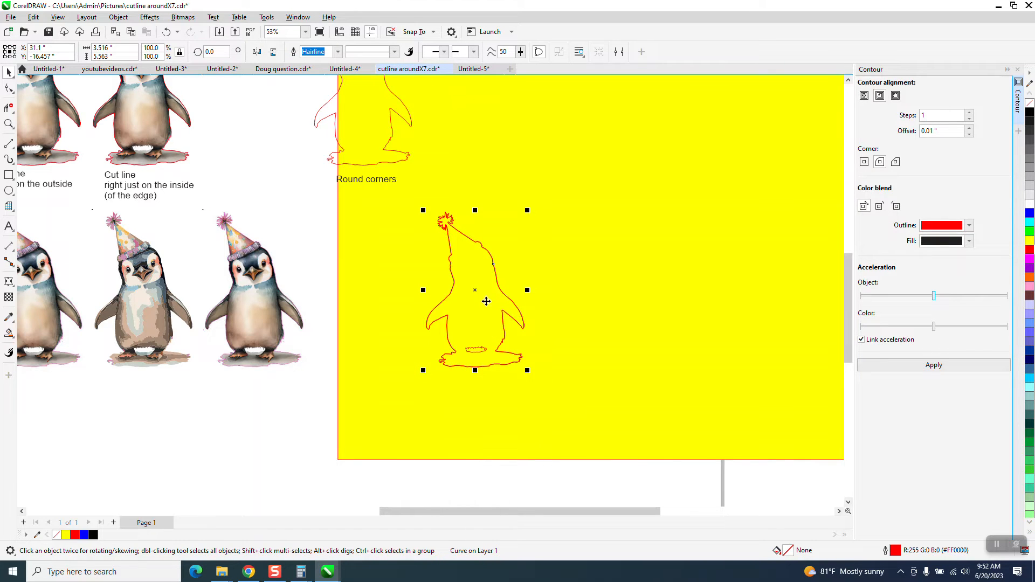
scroll(485, 302, "down", 1)
left_click_drag(415, 295, 281, 303)
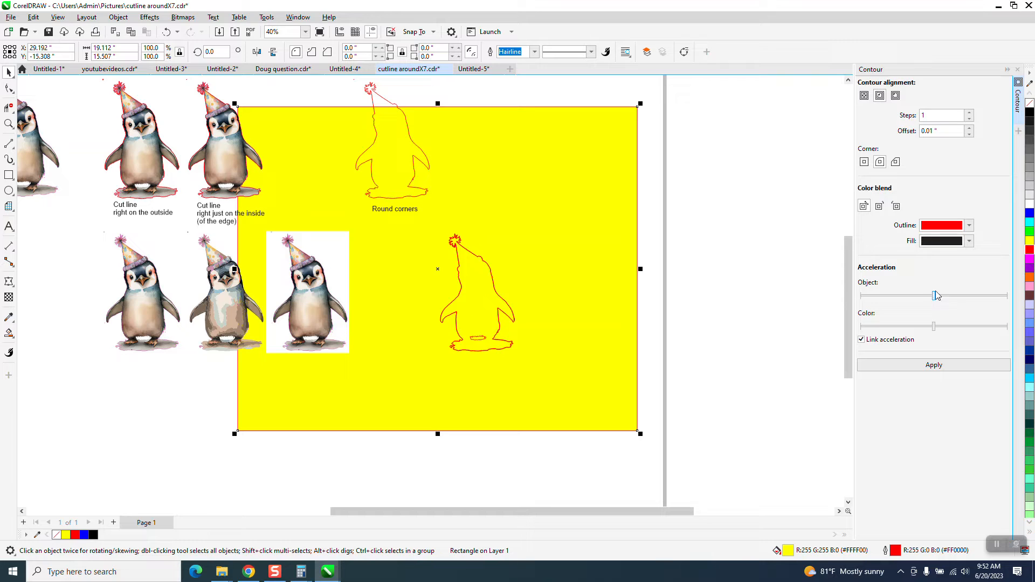
left_click(1029, 214)
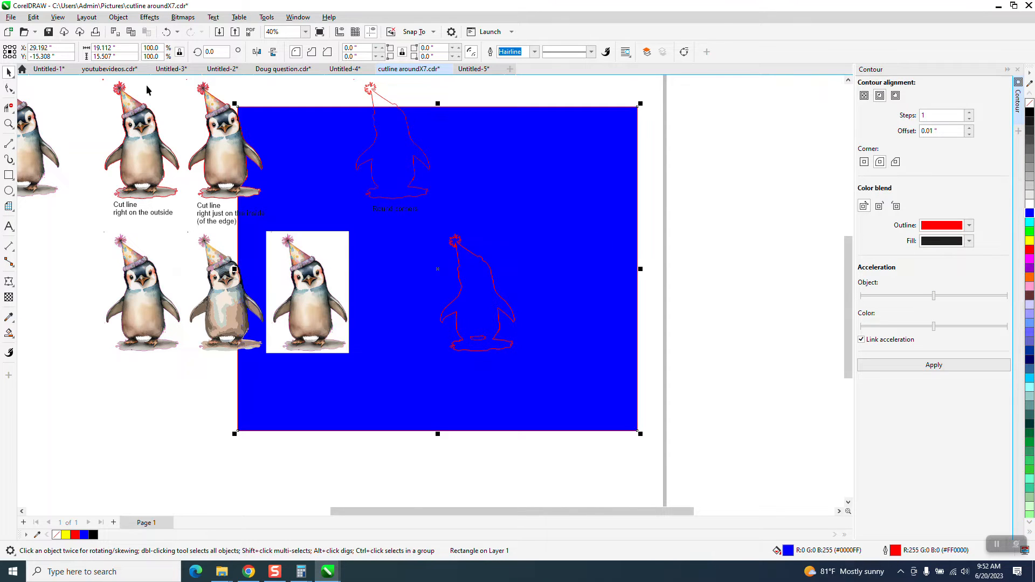
left_click(165, 32)
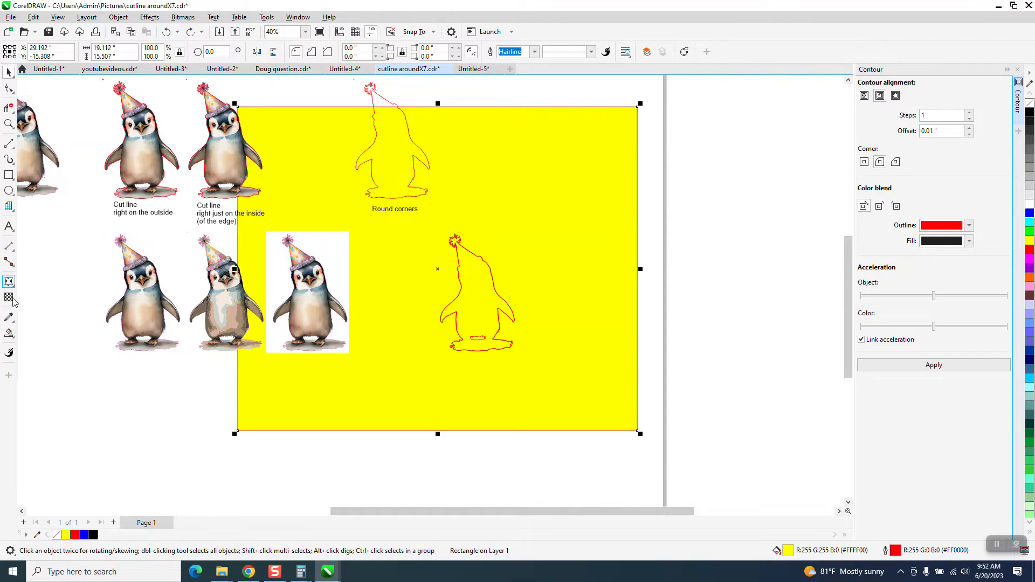
left_click(8, 334)
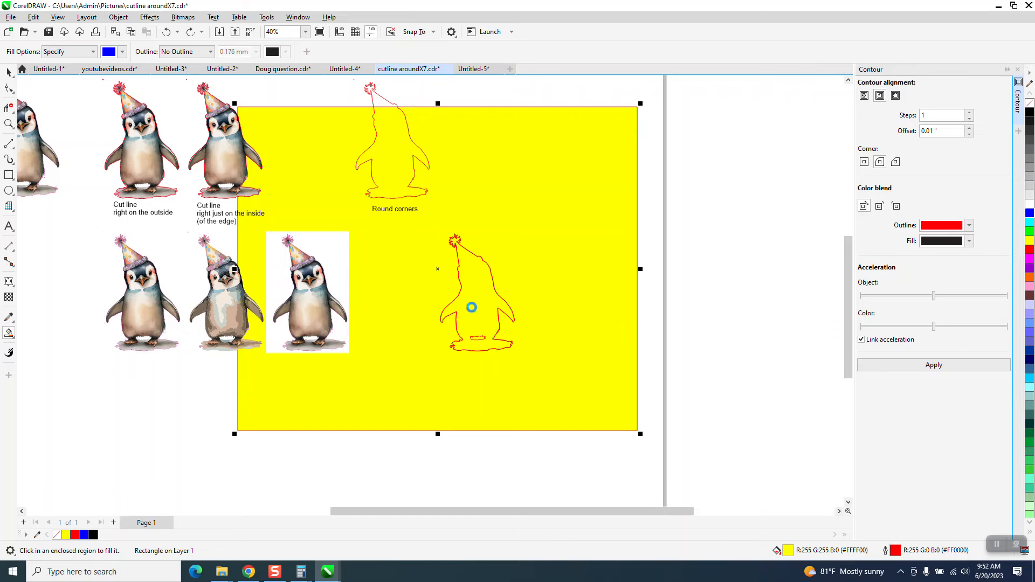
left_click(472, 307)
key("shift+Left")
key("shift+Left")
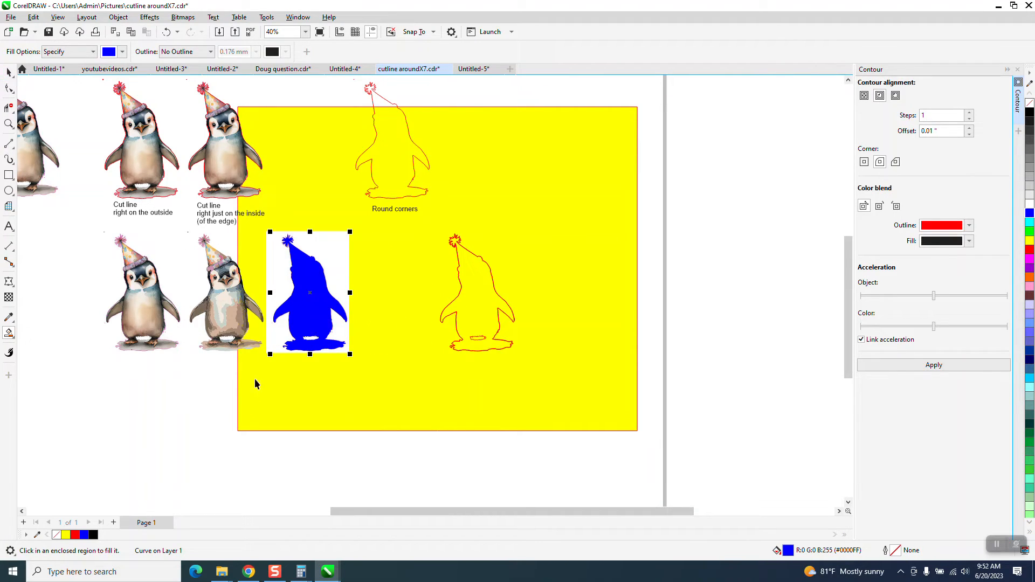
Select the silhouette and photo penguin together and Intersect them.
key("space")
left_click_drag(241, 459, 398, 220)
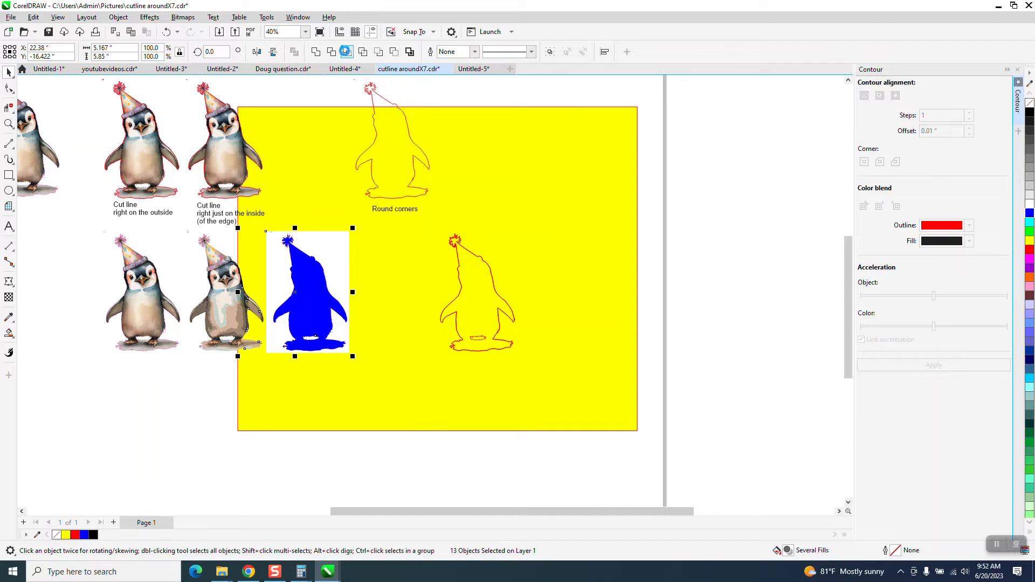
left_click(346, 52)
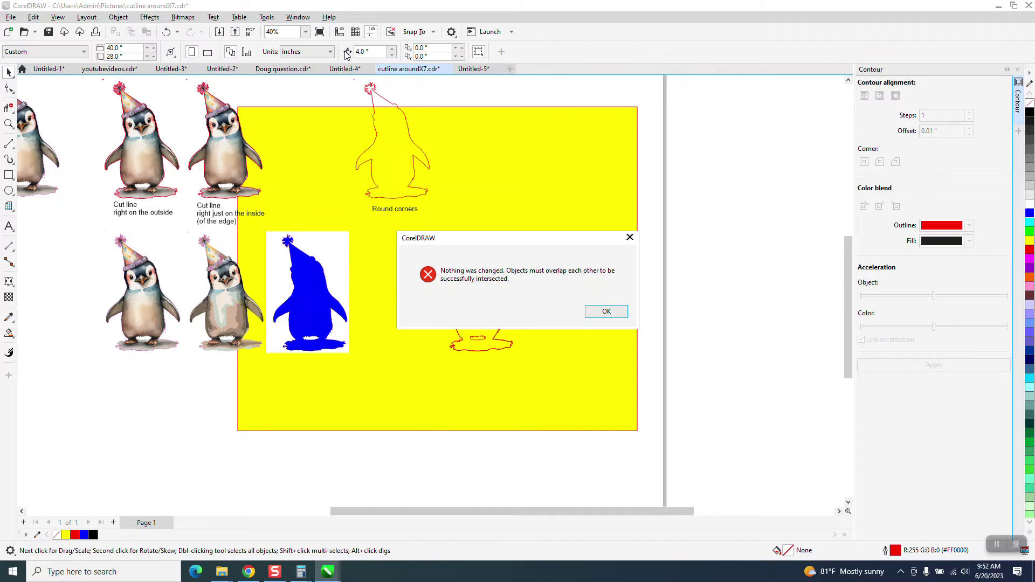
left_click(606, 312)
left_click_drag(236, 471, 368, 226)
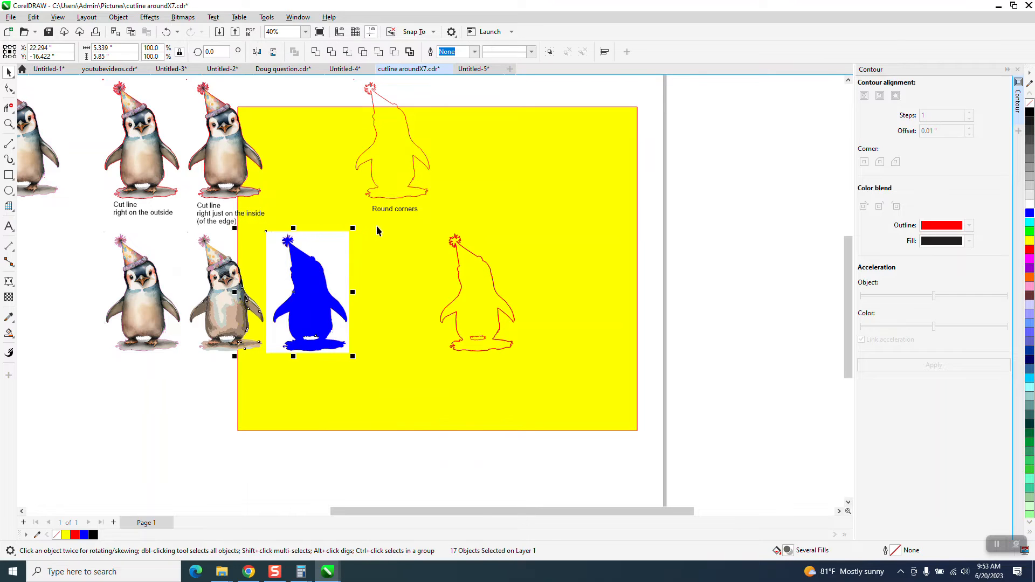
left_click(347, 51)
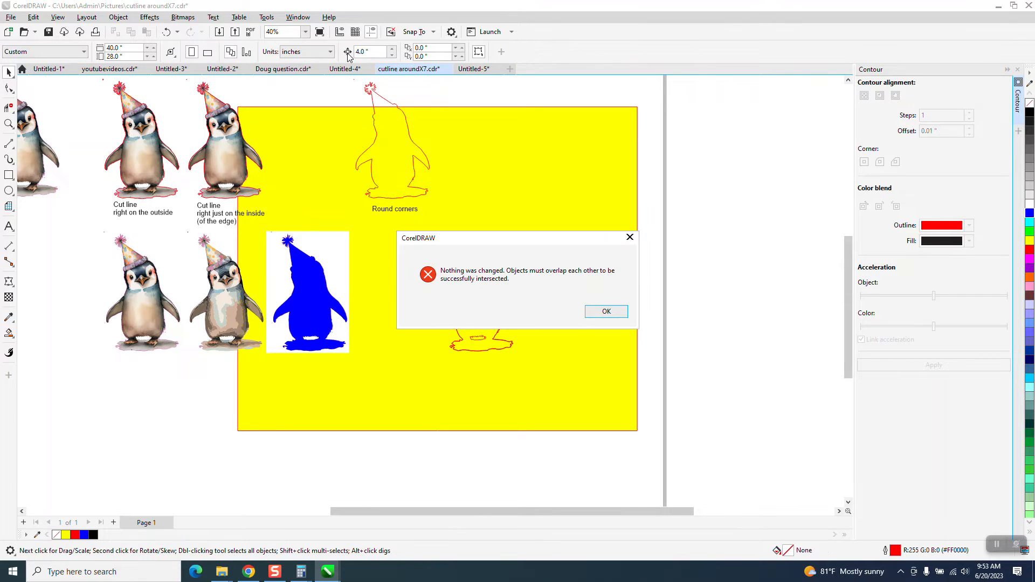
left_click(607, 311)
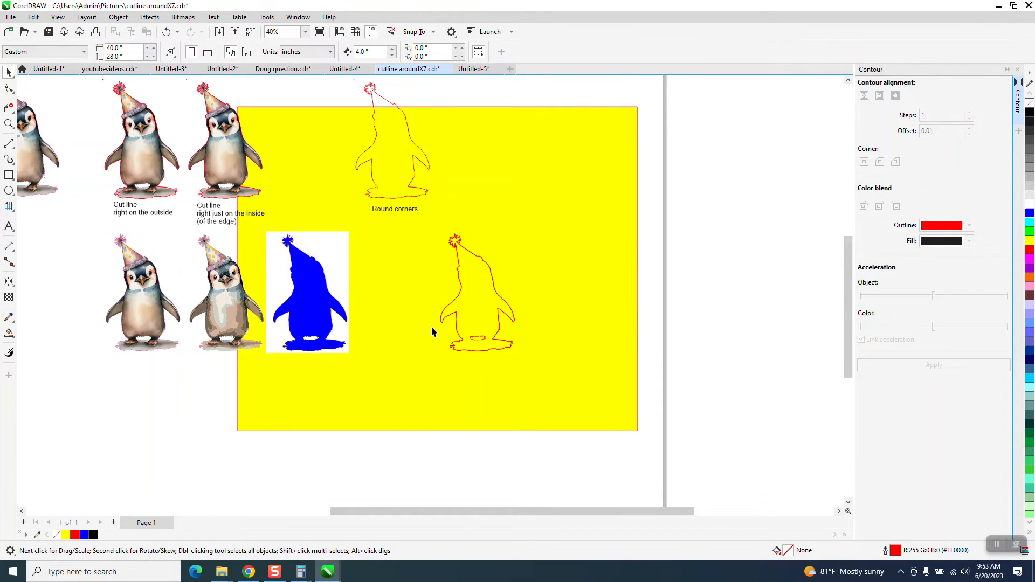
Nudge the blue silhouette and penguin picture rightward off the yellow panel.
left_click(307, 328)
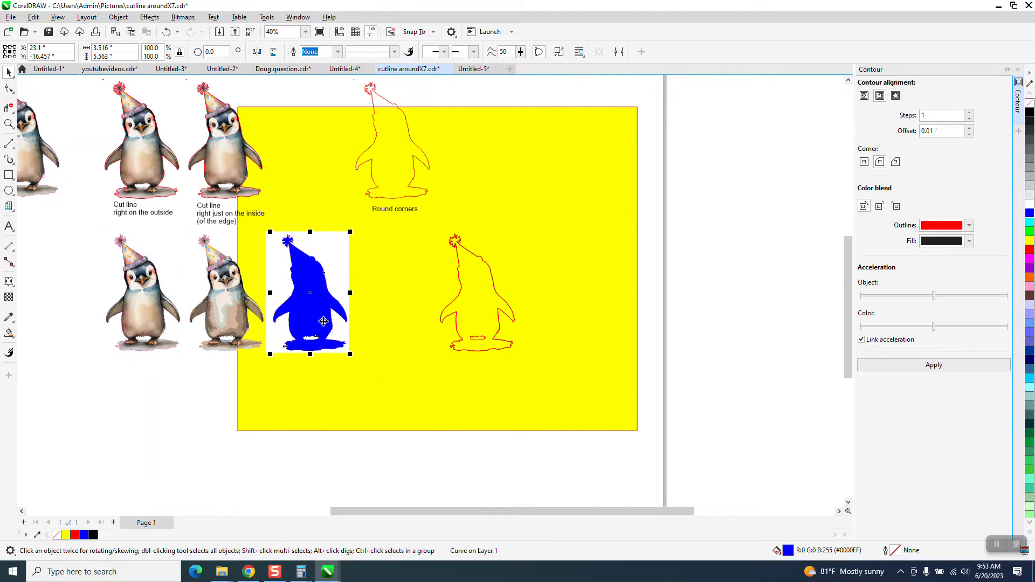
key("Right")
key("Right")
key("Right")
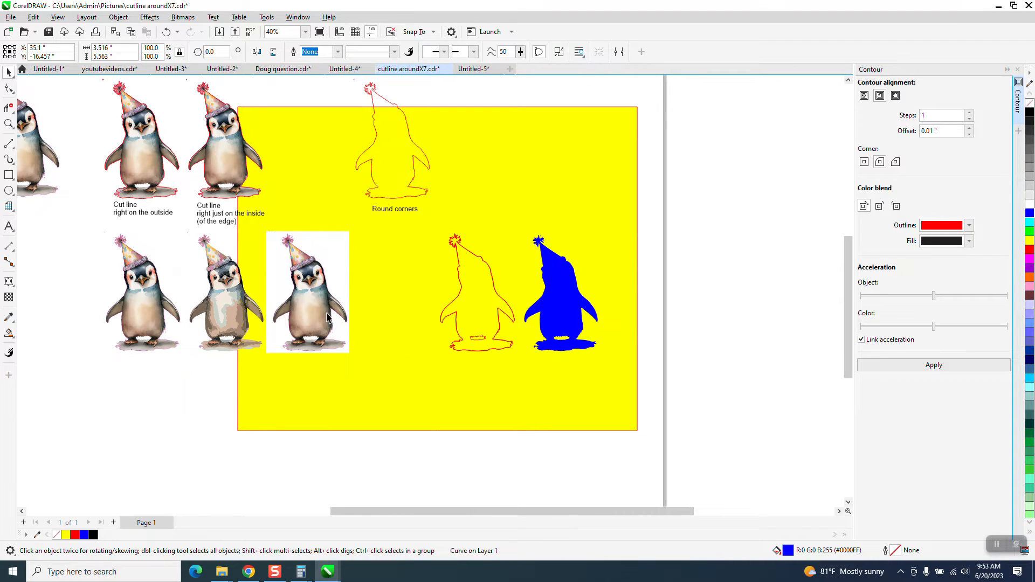
left_click(327, 315)
key("Right")
key("Right")
key("Right")
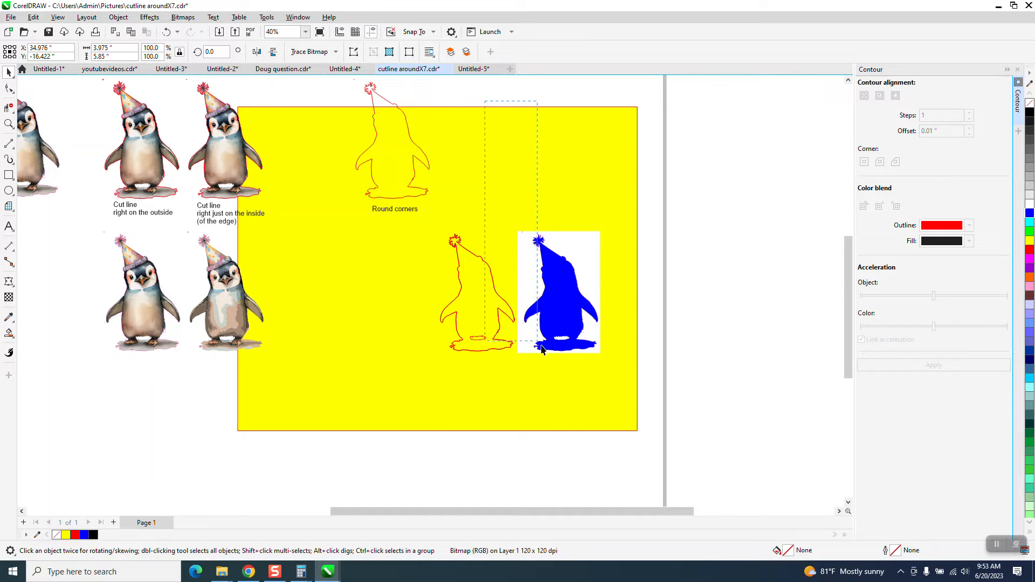
left_click(559, 292, "shift")
key("Right")
key("Right")
scroll(679, 258, "down", 2)
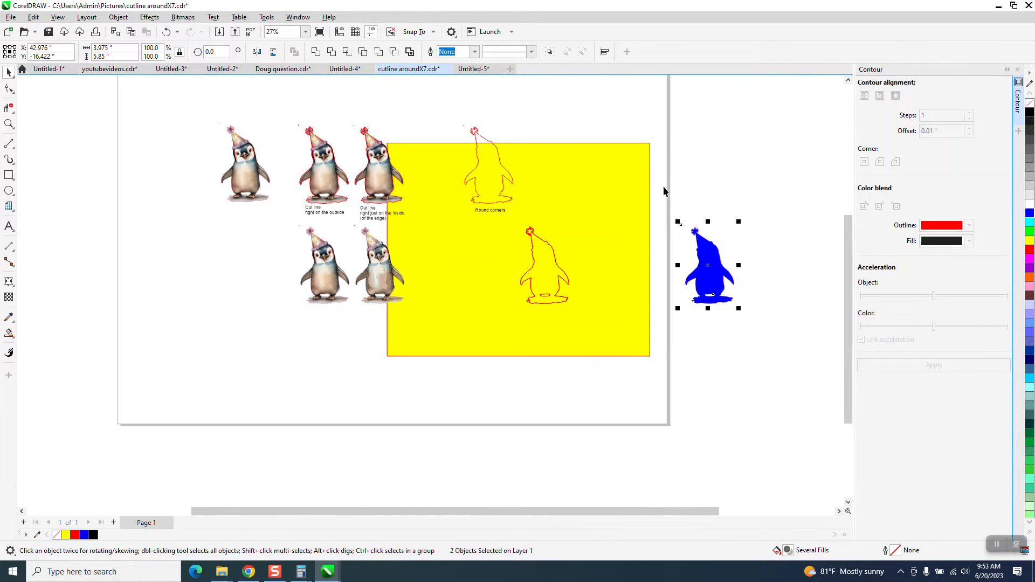
Intersect the picture with the silhouette and move the cropped picture back left.
left_click_drag(833, 388, 834, 388)
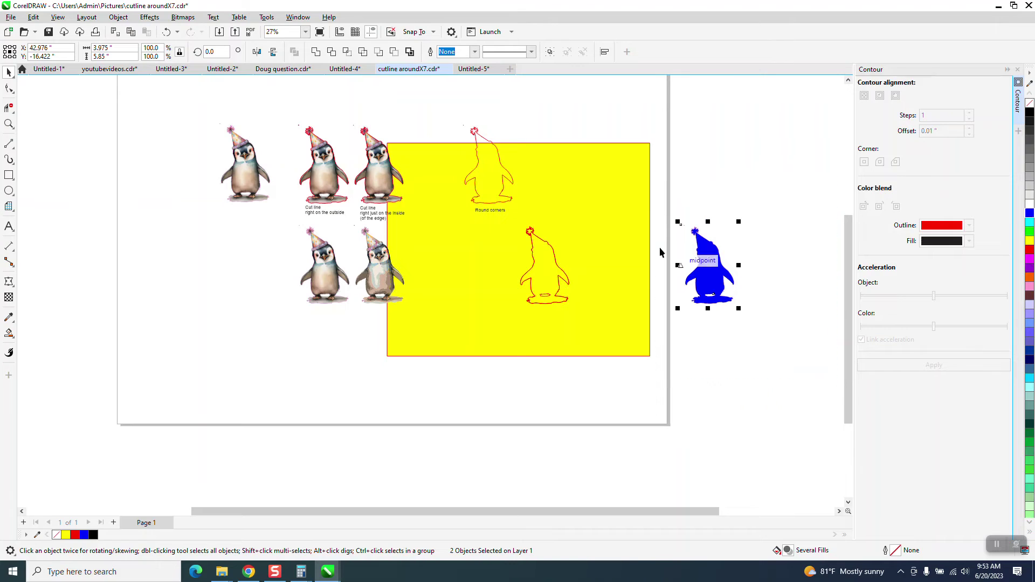
left_click(350, 55)
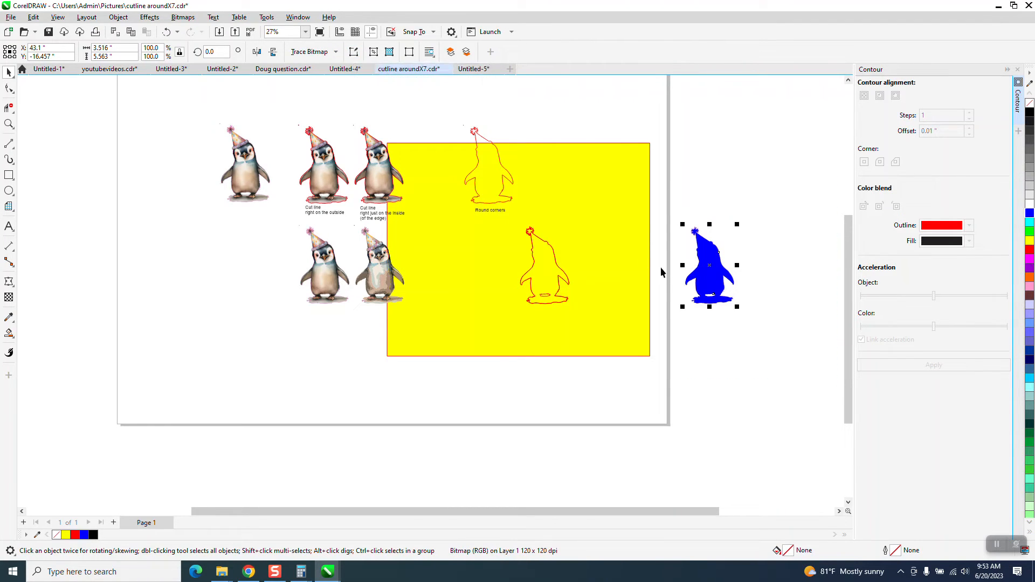
key("shift+Left")
key("shift+Left")
key("shift+Left")
key("shift+Left")
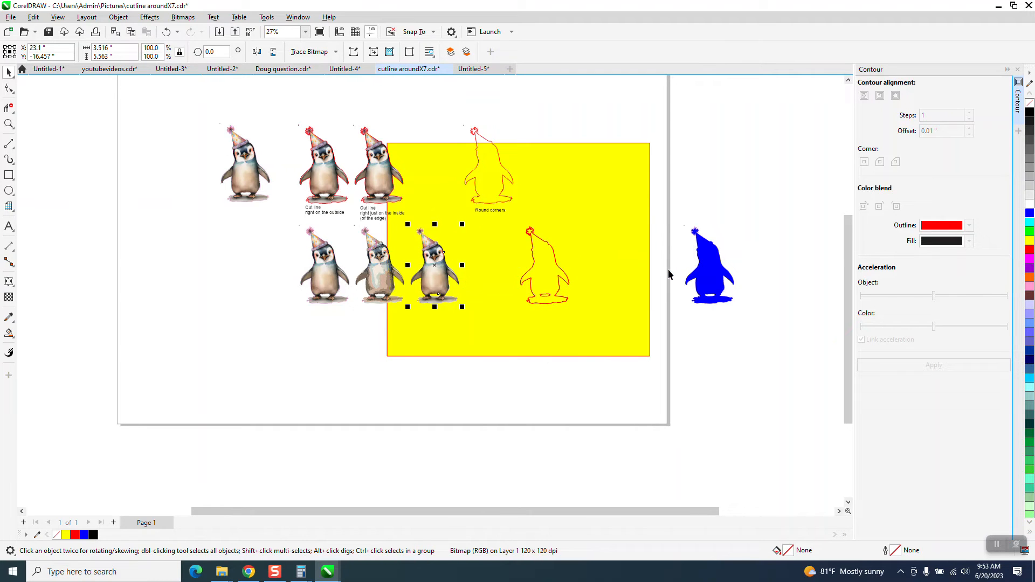
left_click(10, 123)
scroll(484, 296, "up", 5)
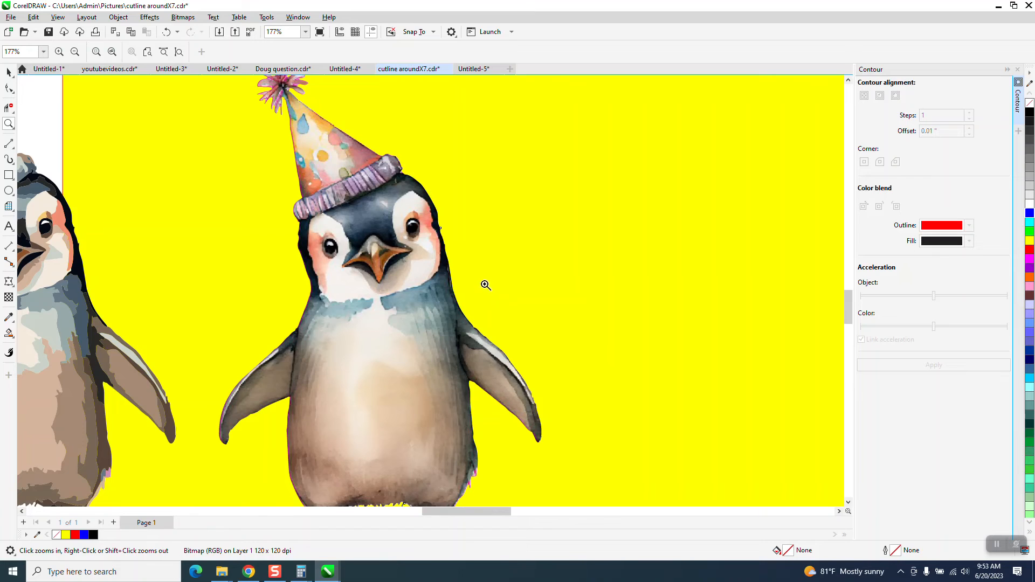
scroll(462, 267, "down", 2)
scroll(453, 260, "down", 1)
Zoom out to the full layout and strip the fill from the blue penguin silhouette.
key("F3")
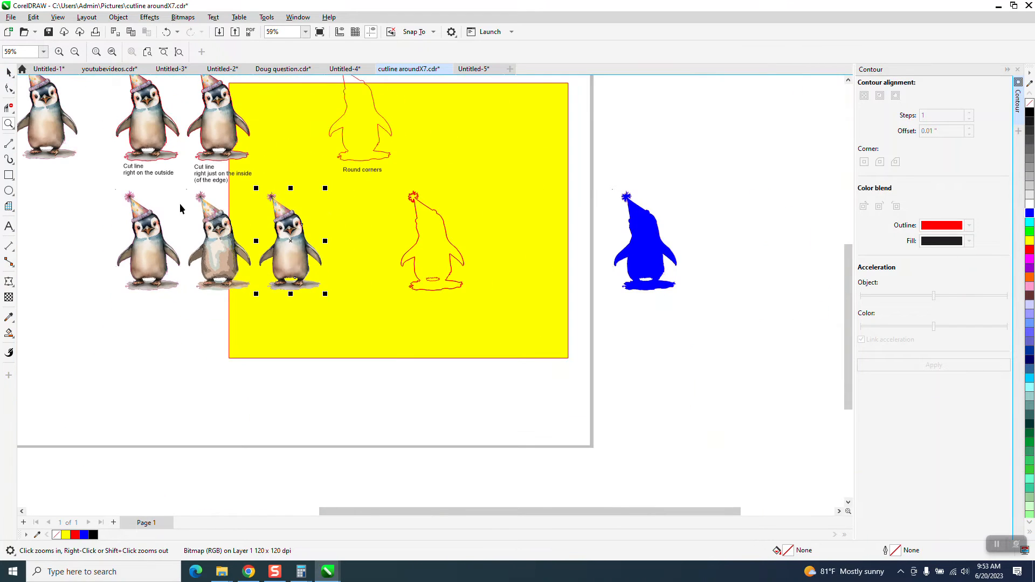
key("space")
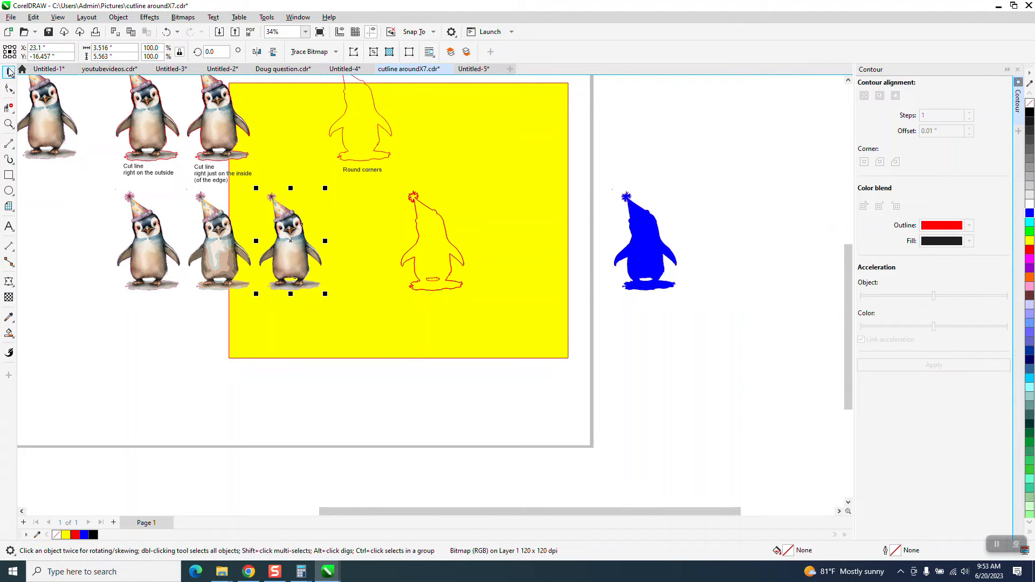
left_click(648, 236)
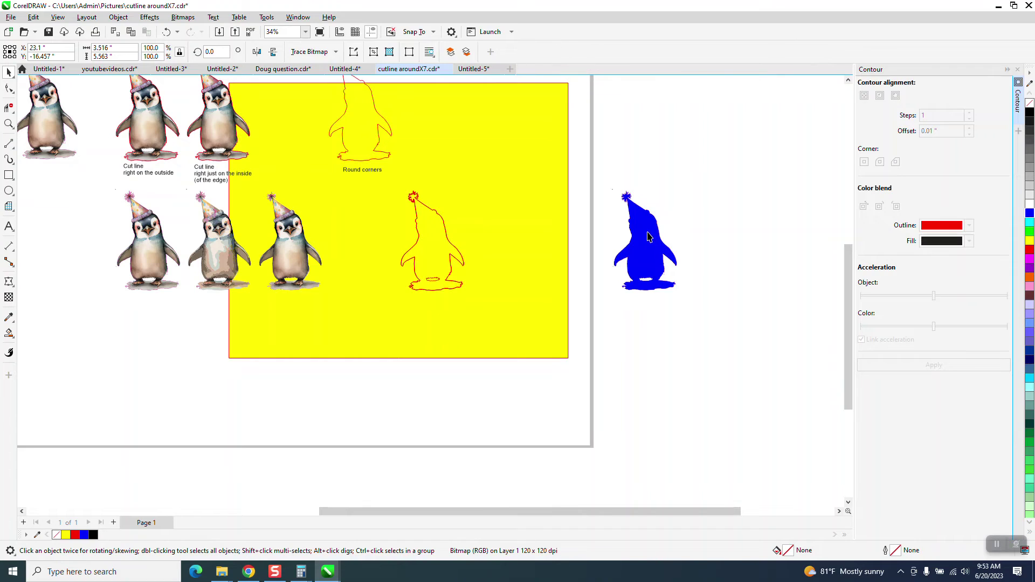
left_click(1028, 102)
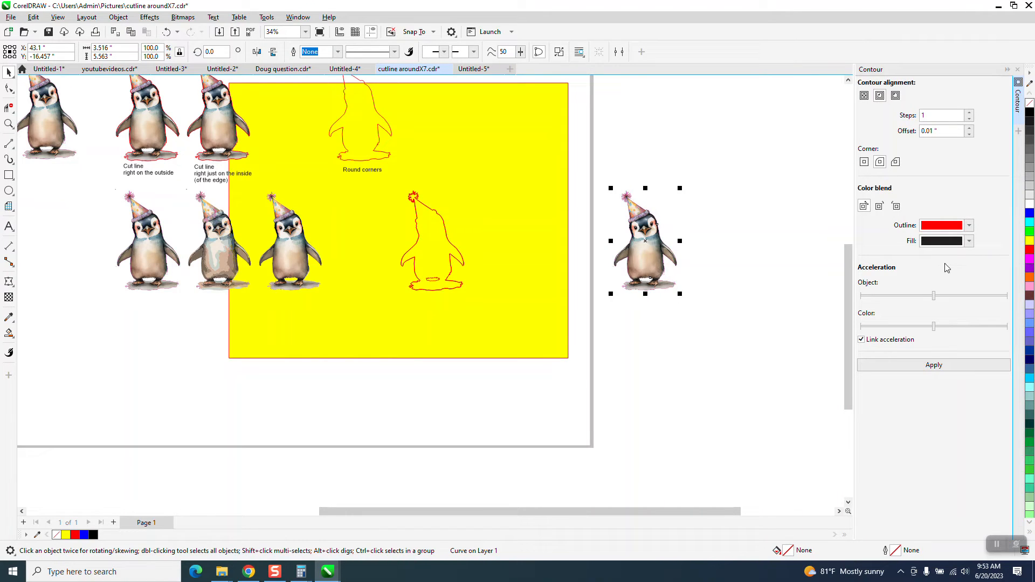
Give the silhouette a red outline and nudge it onto the third penguin on the yellow panel.
key("Down")
right_click(1030, 246)
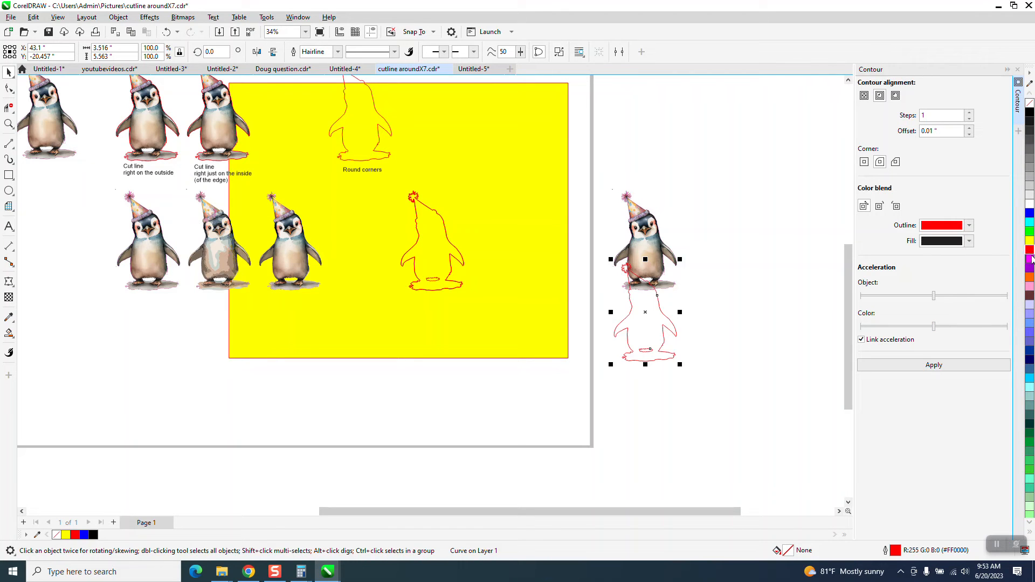
key("Left")
key("Left")
key("Left")
key("Left")
key("Left")
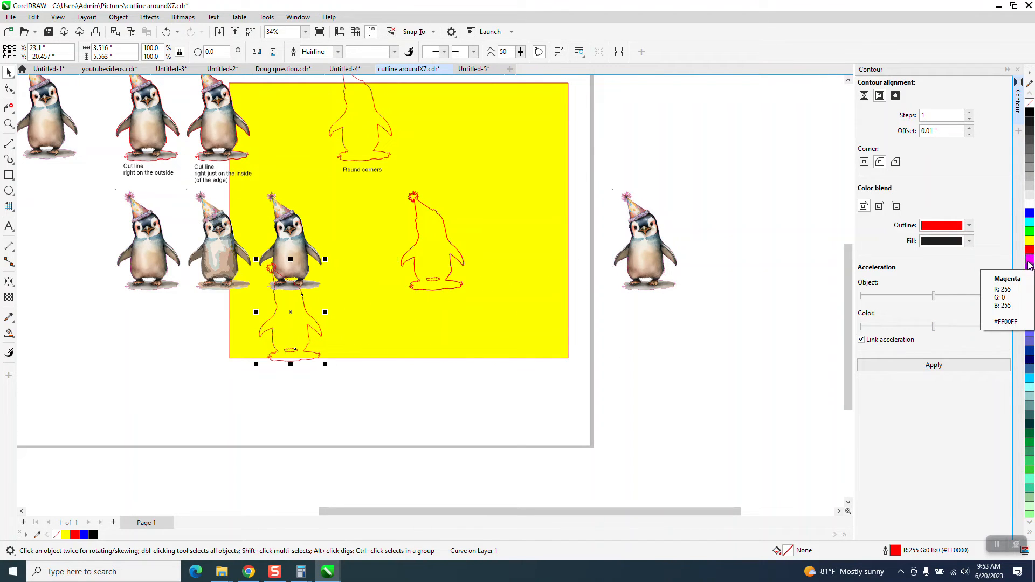
key("Up")
Zoom in on the hat pompom, hat edge and foot shadow to inspect the red outline.
left_click(10, 123)
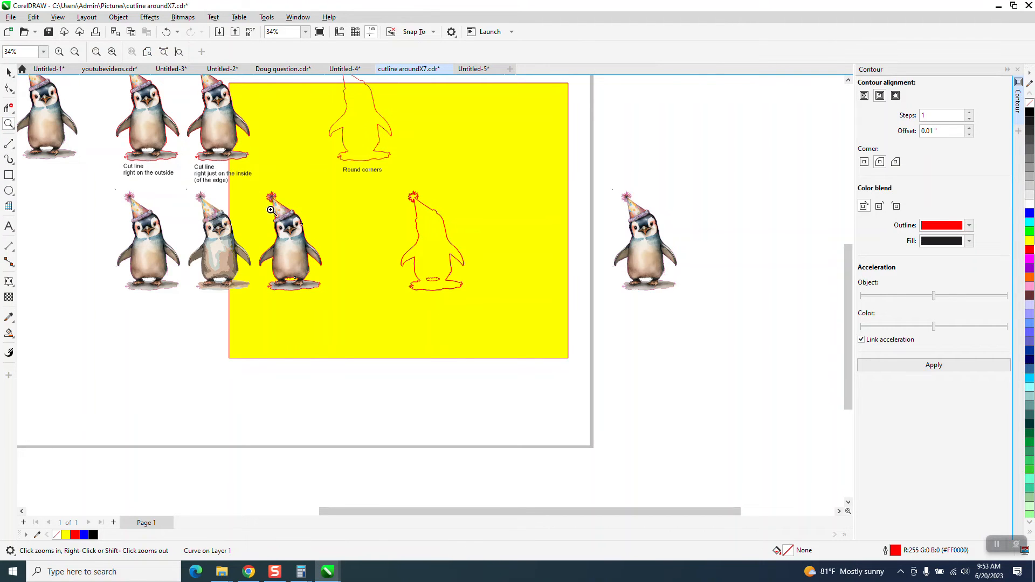
left_click_drag(271, 194, 408, 275)
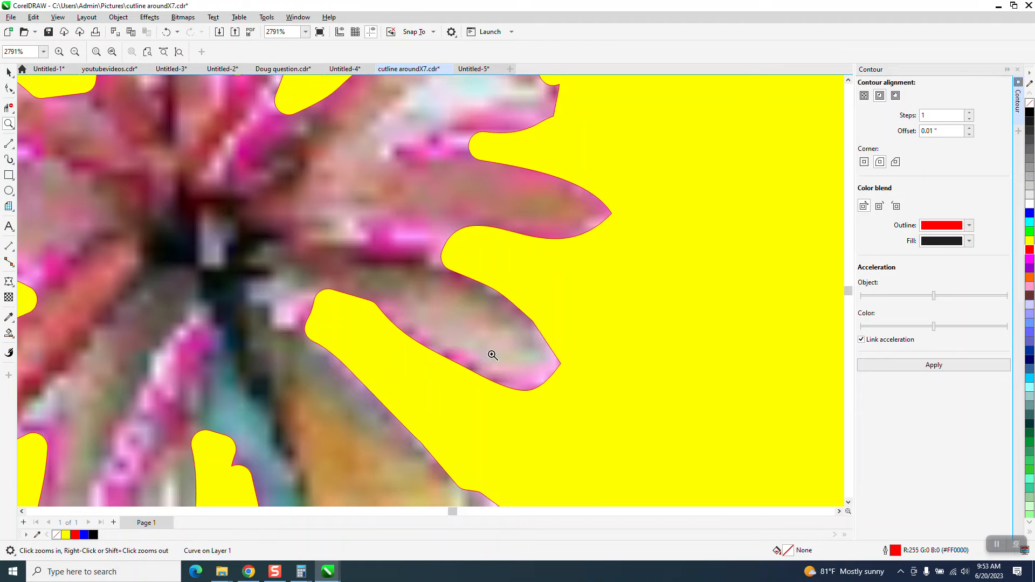
scroll(437, 227, "up", 1)
scroll(437, 227, "down", 1)
scroll(437, 206, "down", 1)
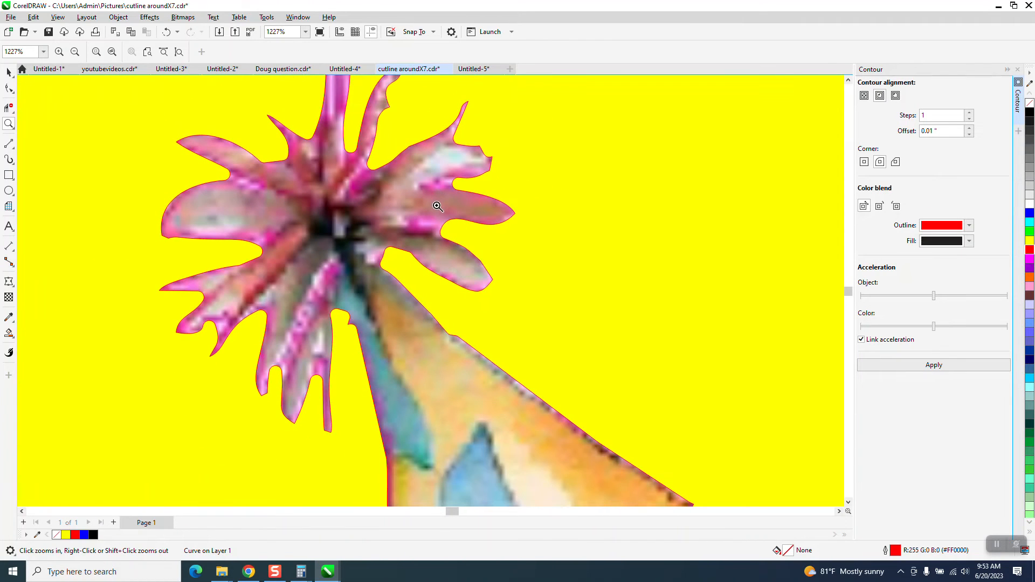
scroll(437, 199, "down", 1)
scroll(437, 199, "down", 1)
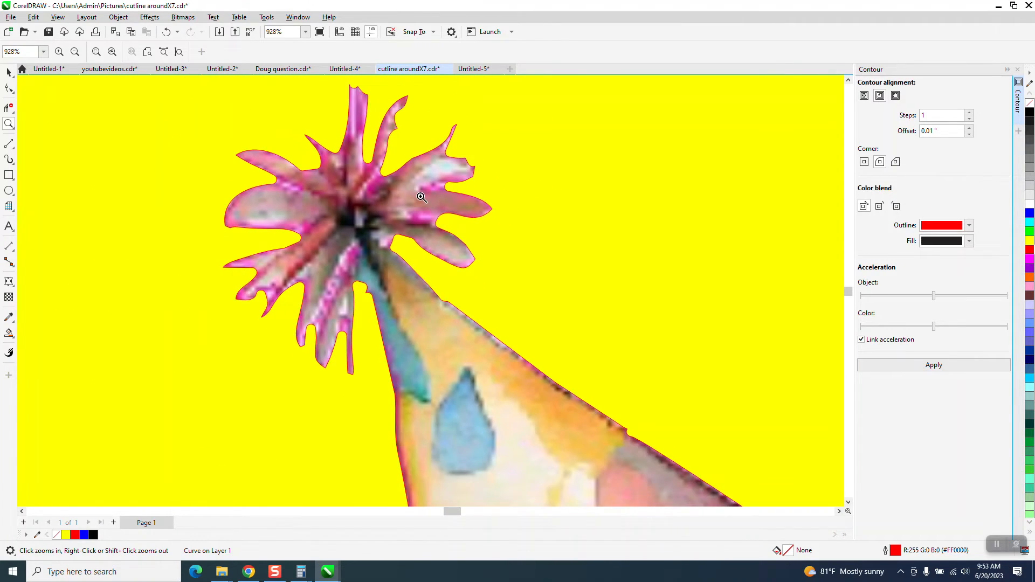
scroll(437, 199, "down", 1)
scroll(421, 196, "up", 1)
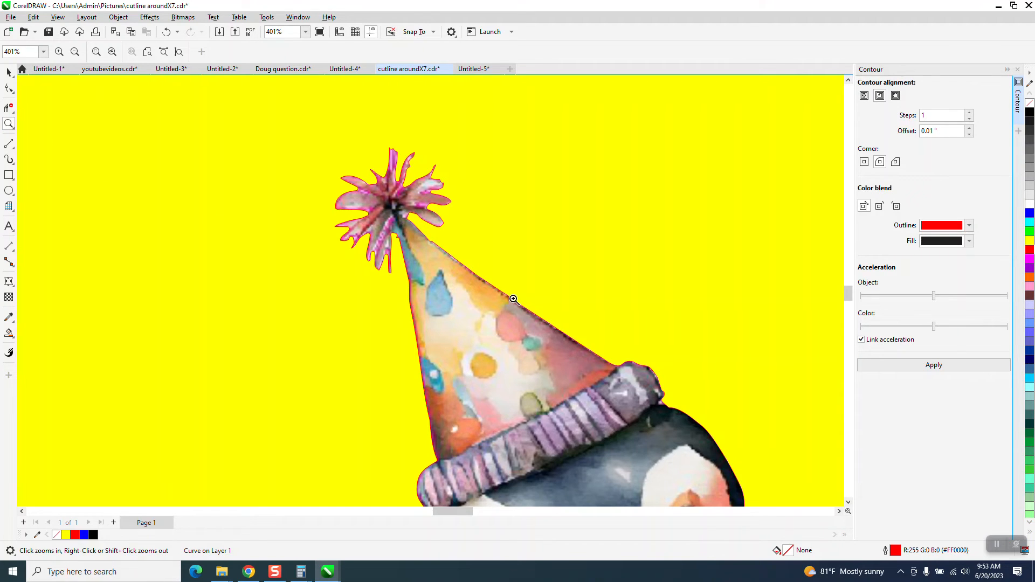
left_click_drag(487, 283, 579, 333)
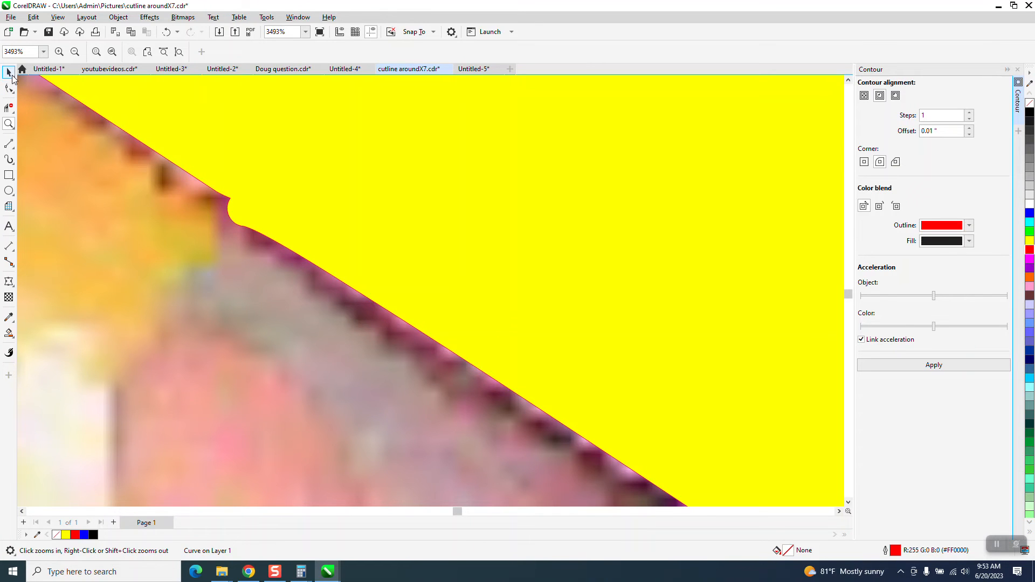
scroll(138, 181, "down", 1)
scroll(227, 207, "down", 1)
scroll(349, 245, "down", 1)
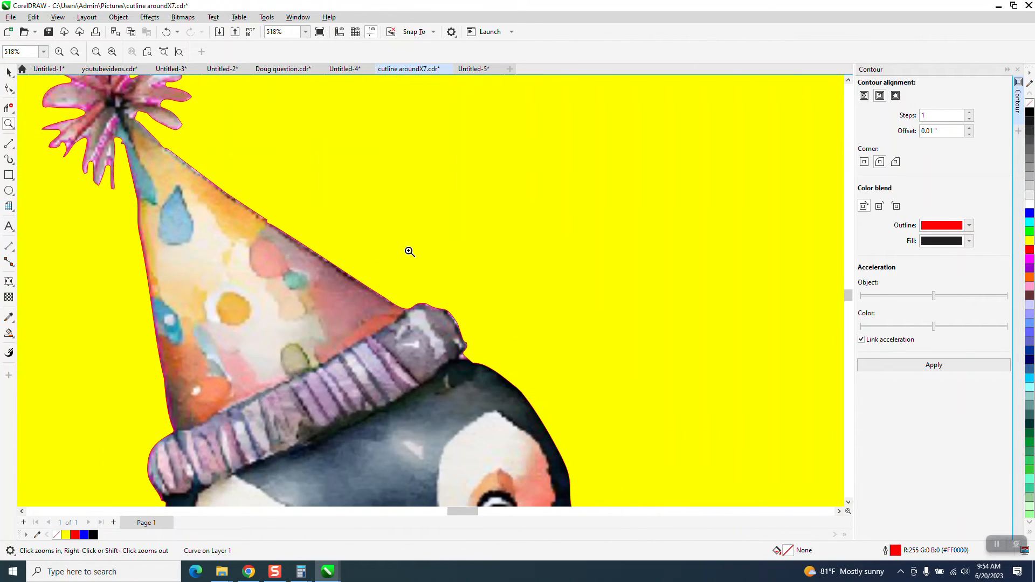
scroll(407, 253, "down", 1)
scroll(407, 252, "down", 2)
scroll(407, 256, "down", 1)
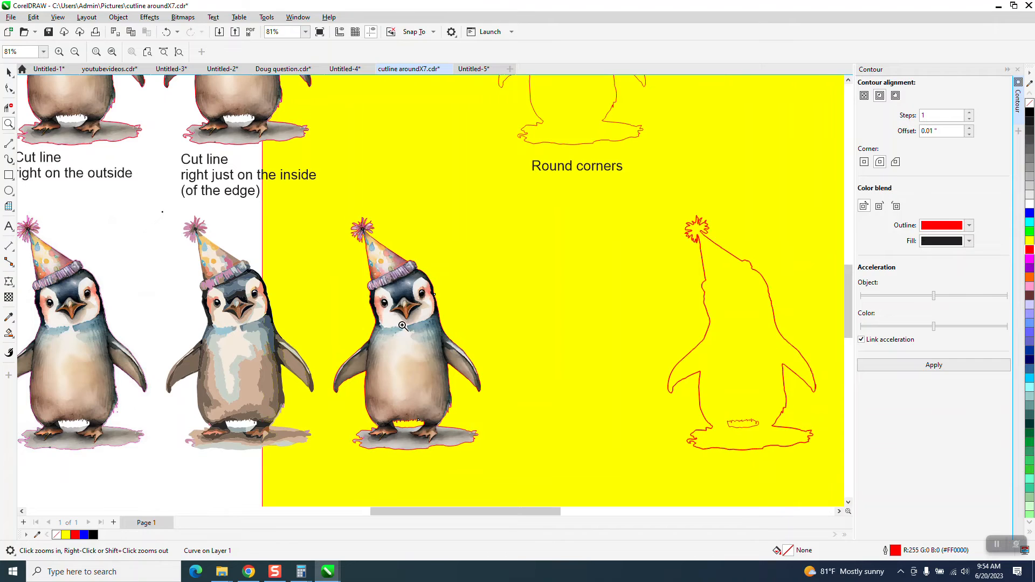
left_click_drag(345, 431, 390, 448)
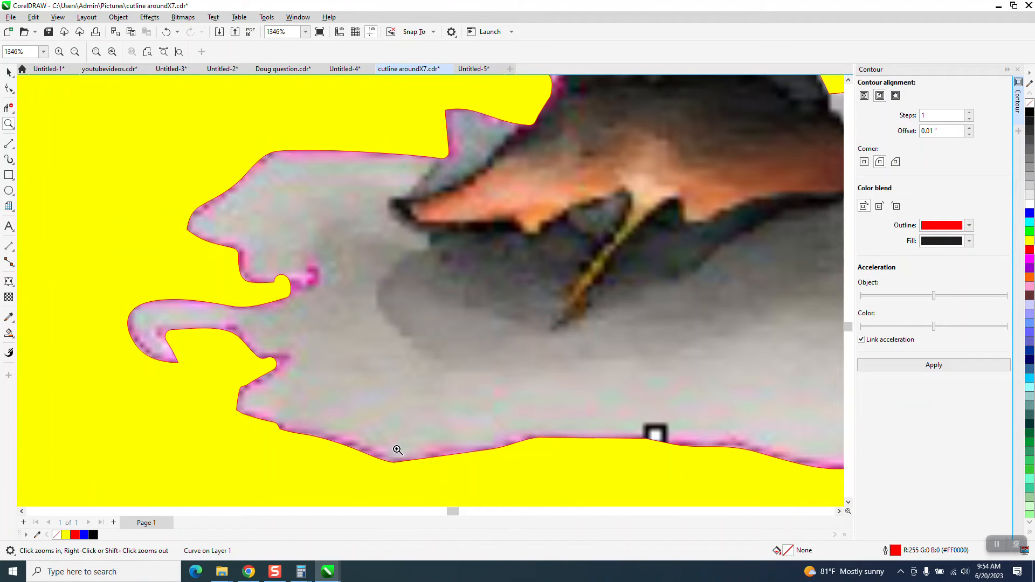
left_click_drag(281, 429, 335, 446)
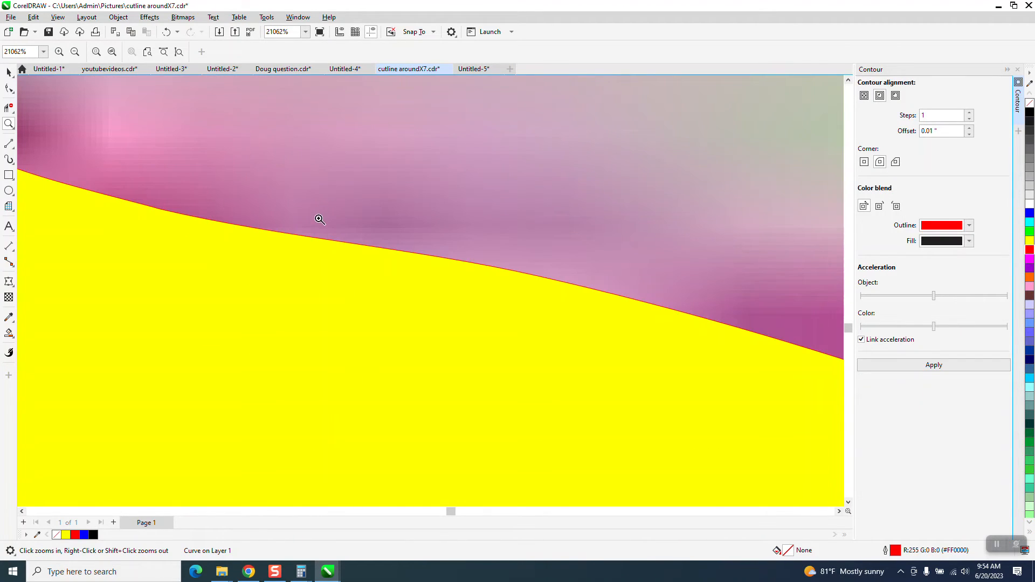
left_click_drag(318, 215, 391, 261)
scroll(351, 289, "down", 2)
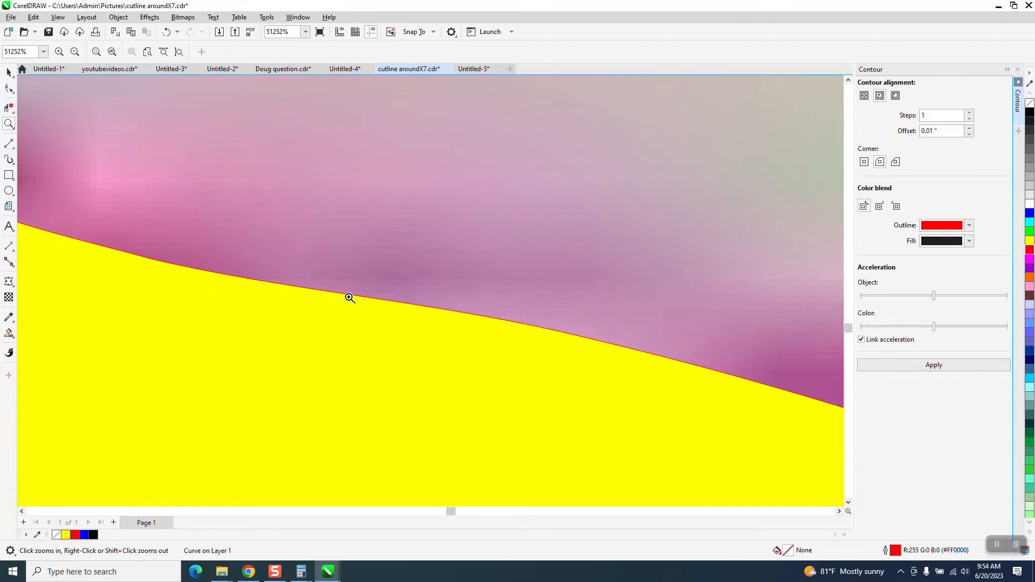
scroll(348, 298, "down", 1)
scroll(346, 299, "down", 1)
scroll(289, 293, "down", 1)
scroll(284, 292, "down", 1)
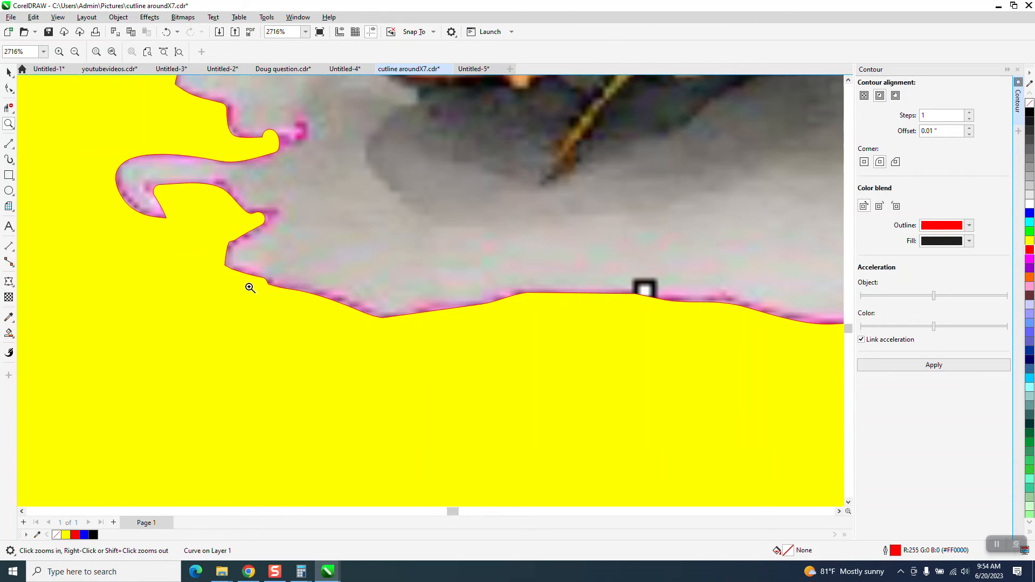
scroll(250, 288, "down", 1)
scroll(421, 287, "down", 1)
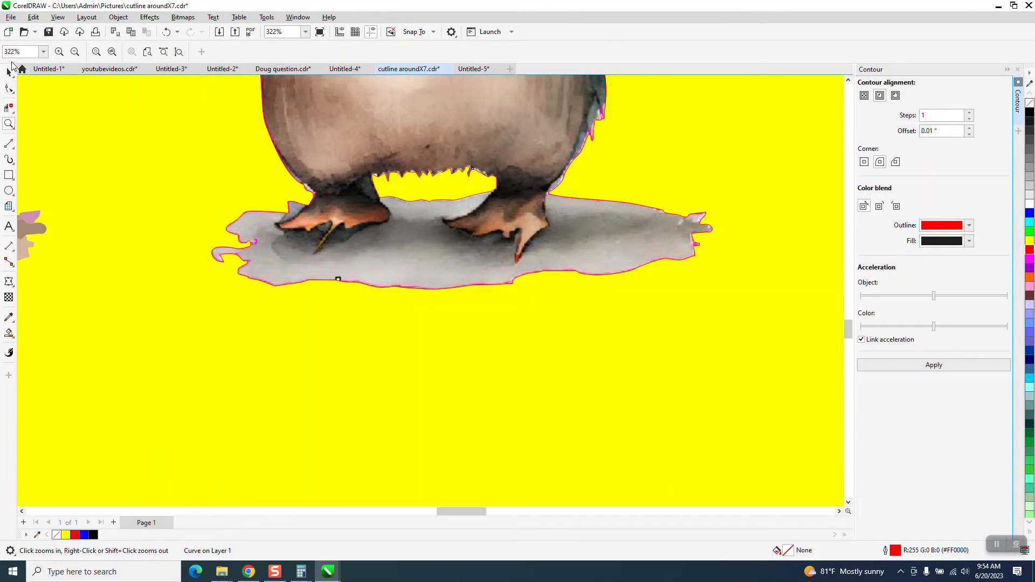
Move the red outline off the penguin and apply the 0.01-inch outward contour to it.
left_click(9, 73)
scroll(323, 243, "down", 2)
left_click(444, 255)
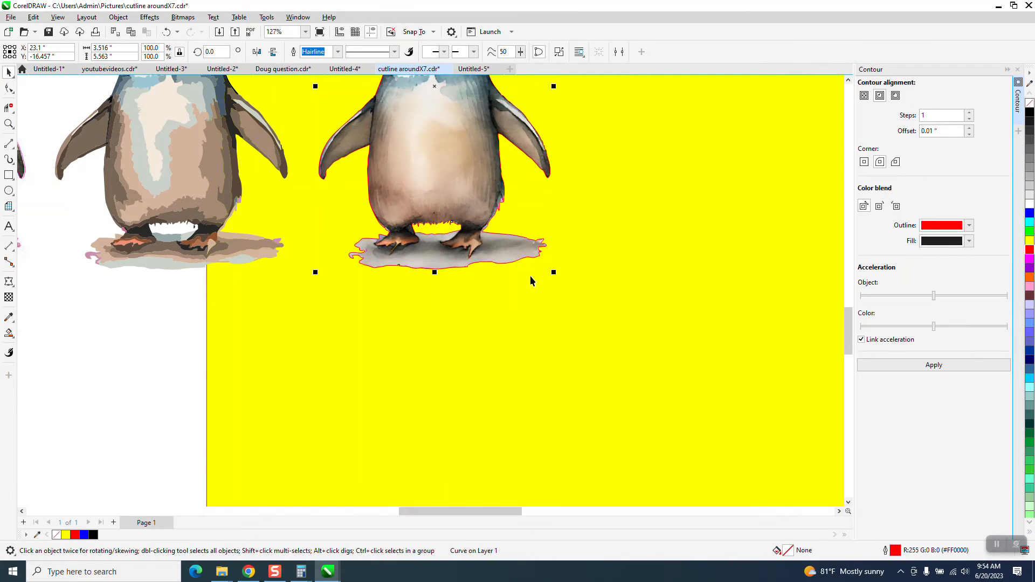
key("shift+Right")
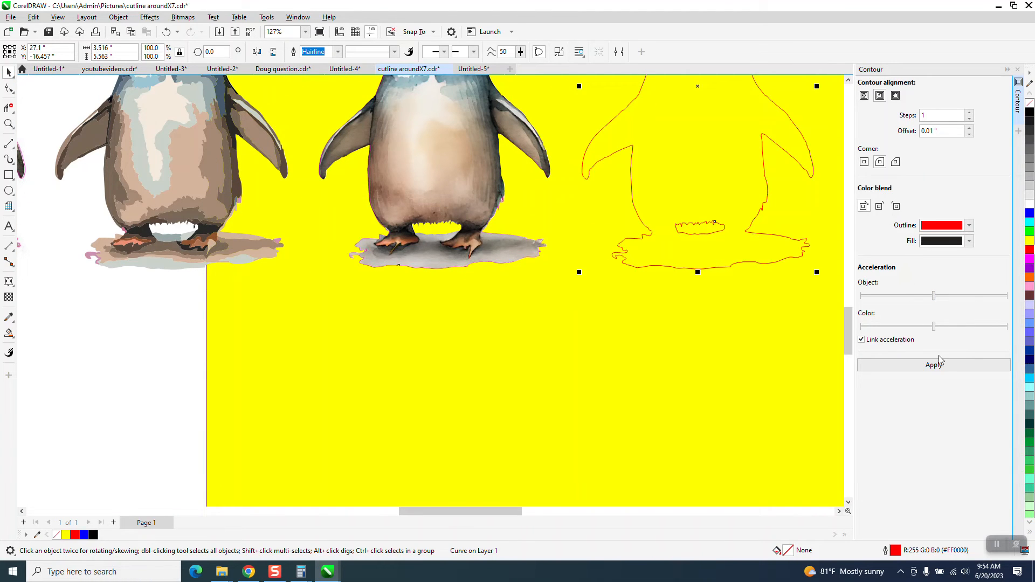
left_click(938, 364)
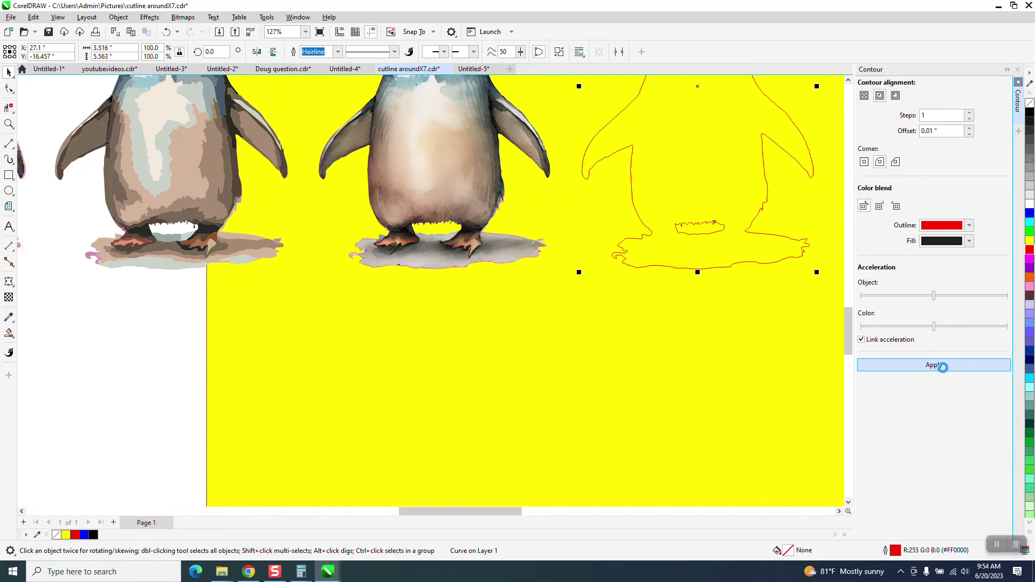
Break the contour apart from its group via the Object menu and reselect the red outline.
left_click(119, 18)
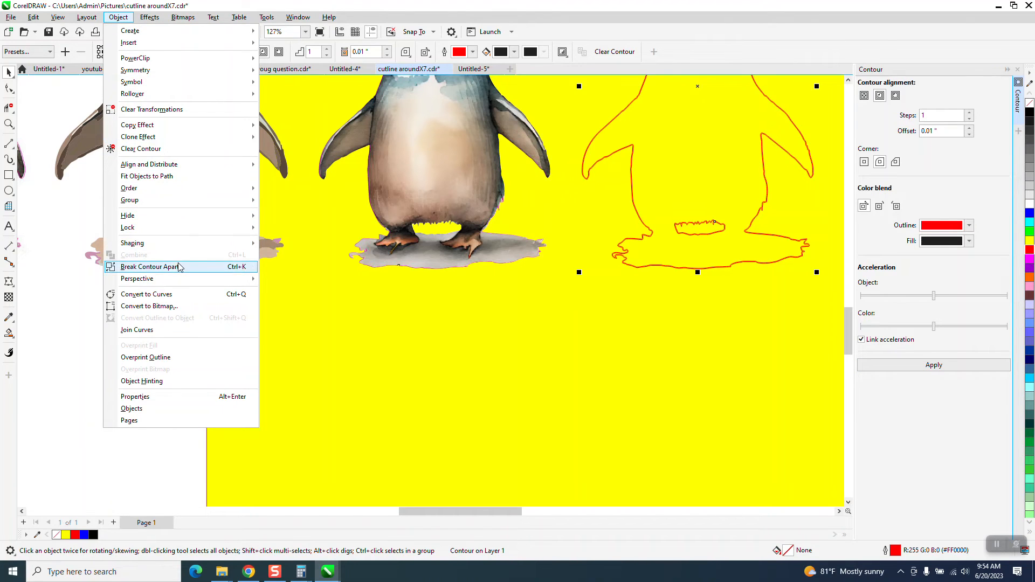
left_click(150, 267)
left_click(171, 321)
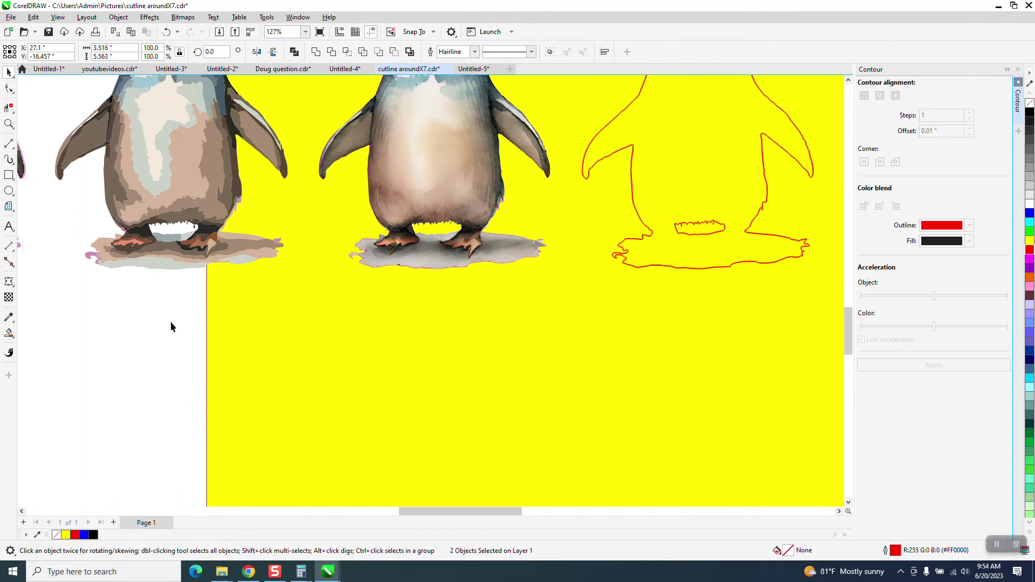
left_click(725, 177)
key("ctrl+z")
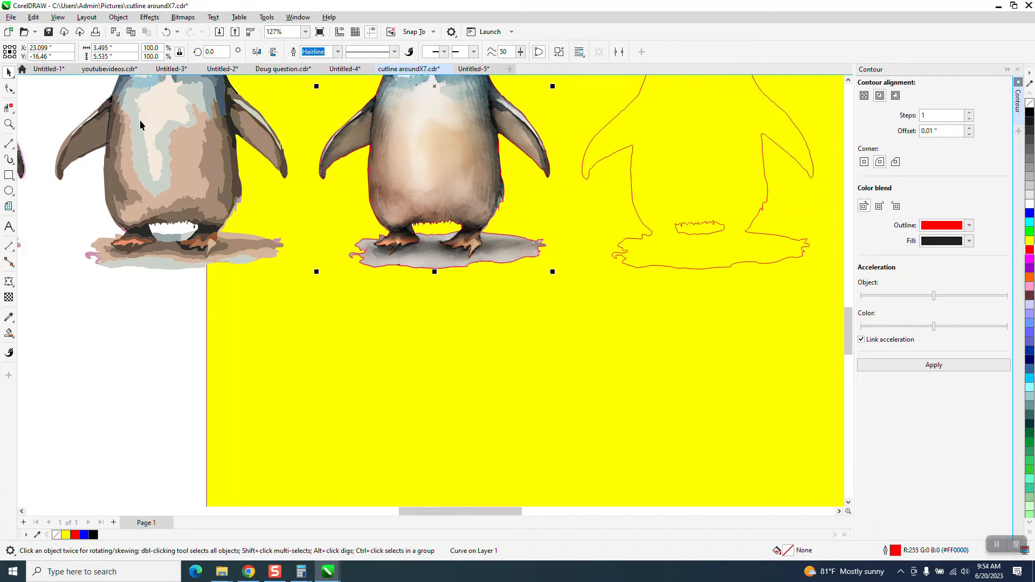
left_click(9, 123)
left_click_drag(363, 256, 408, 298)
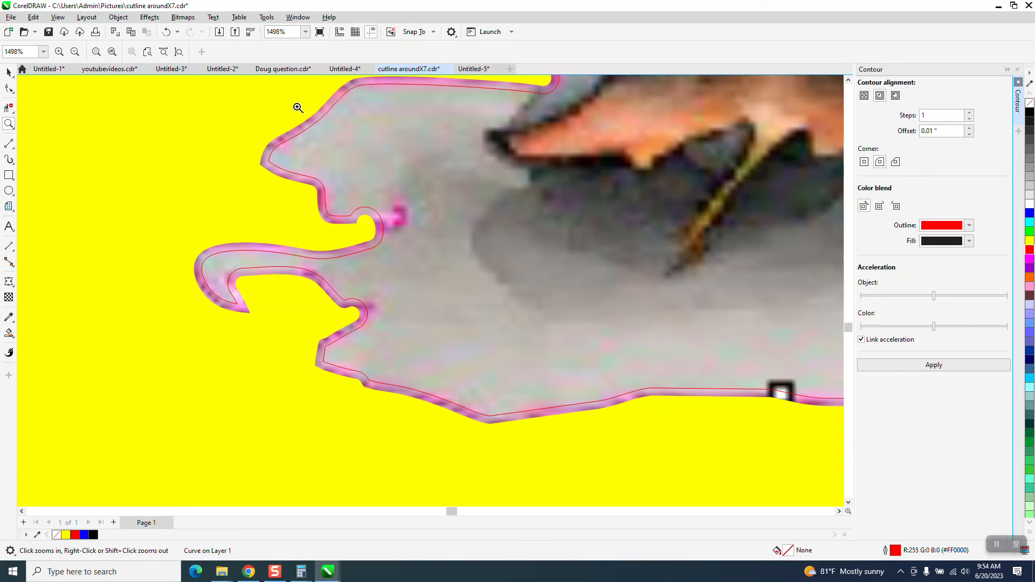
scroll(564, 312, "down", 1)
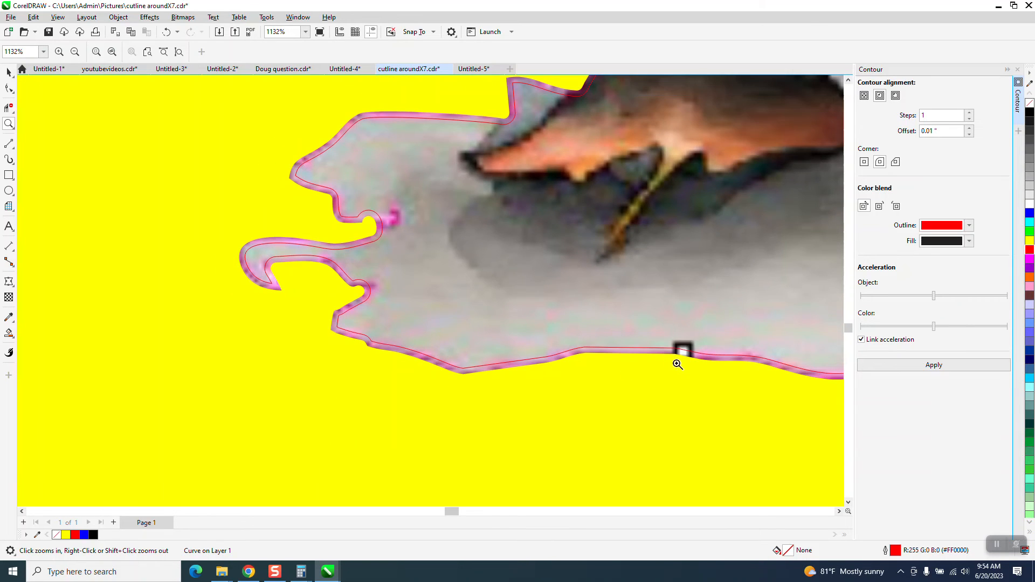
scroll(688, 353, "down", 1)
scroll(686, 353, "down", 1)
scroll(674, 354, "down", 1)
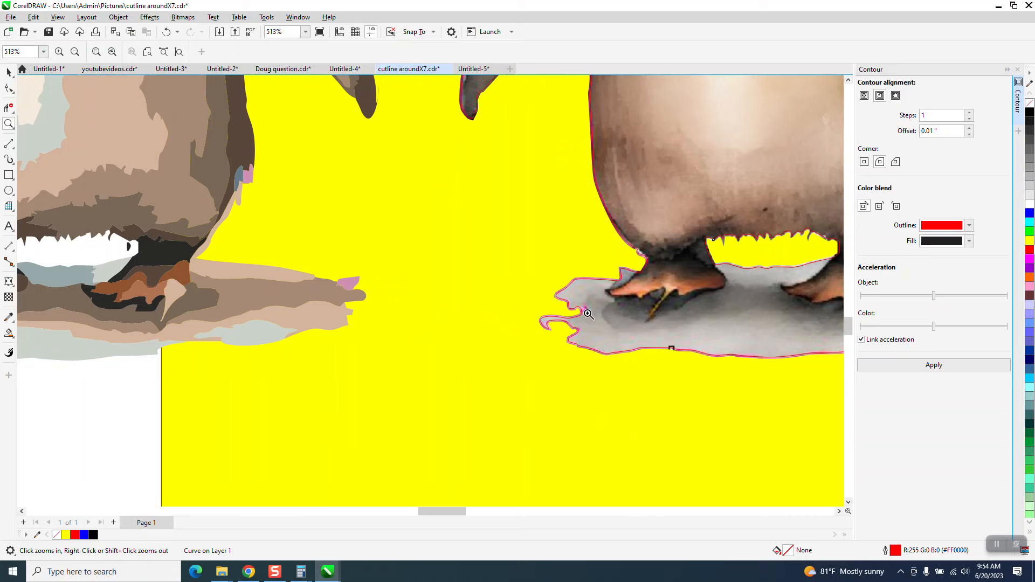
left_click(10, 73)
scroll(307, 229, "down", 1)
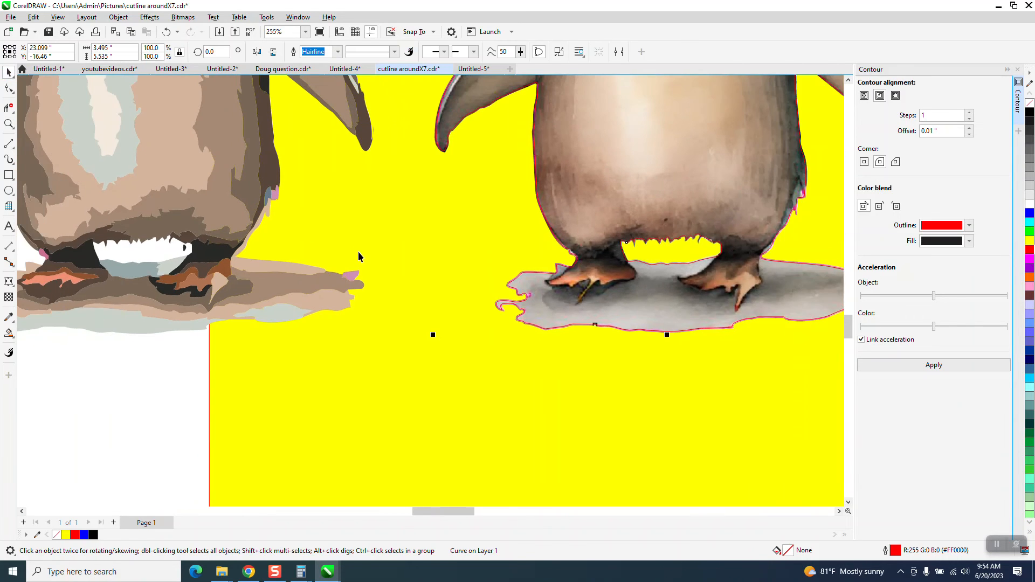
scroll(358, 252, "down", 1)
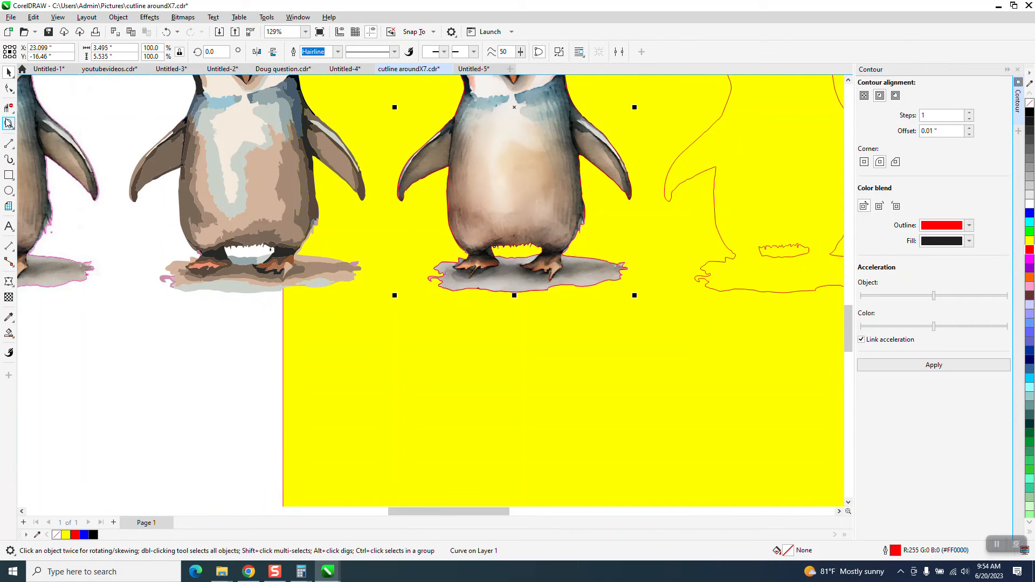
scroll(61, 167, "down", 1)
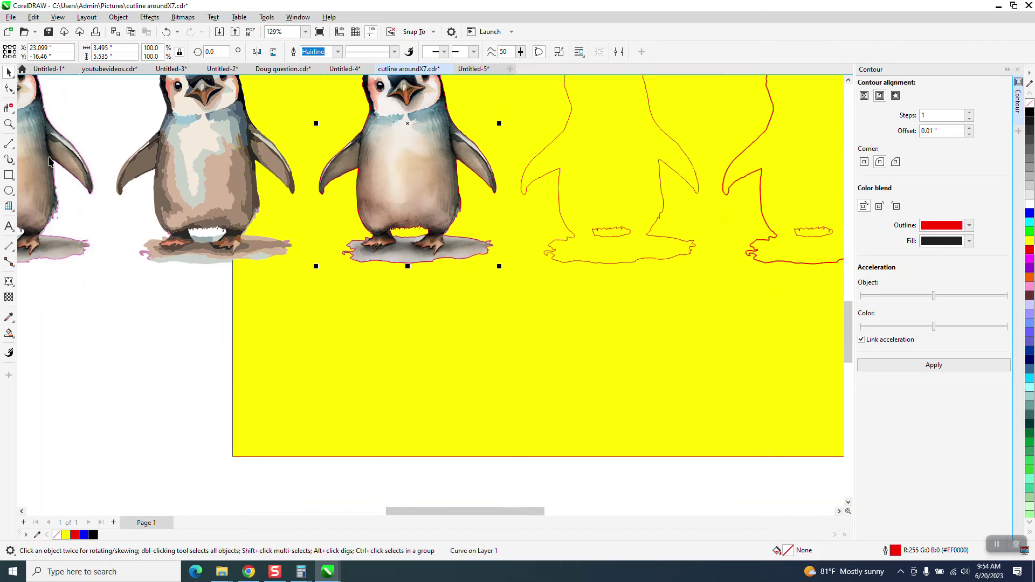
left_click(10, 122)
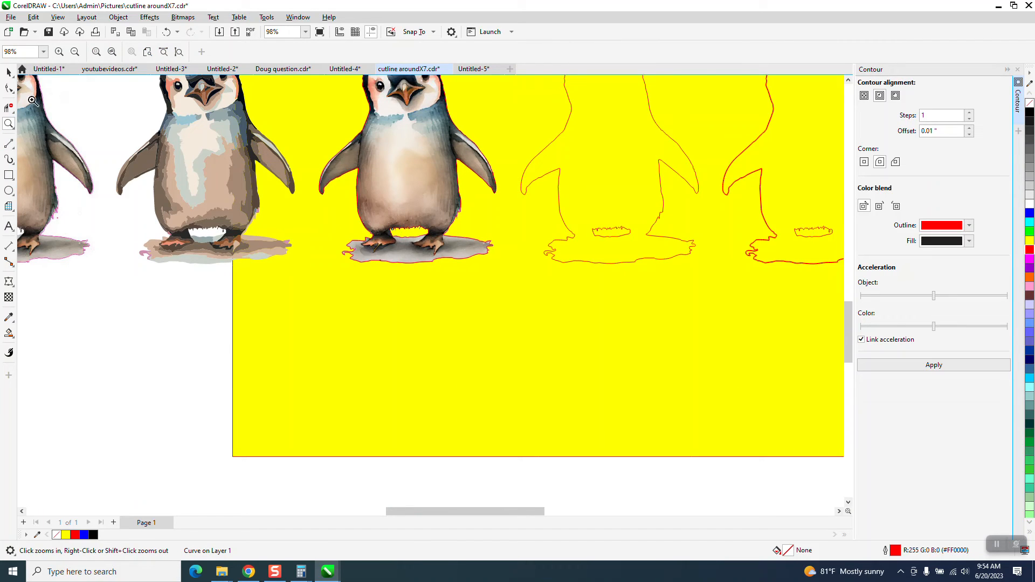
left_click(9, 74)
Select the separated red cut-line and nudge it down below the third penguin.
left_click(393, 186)
key("Tab")
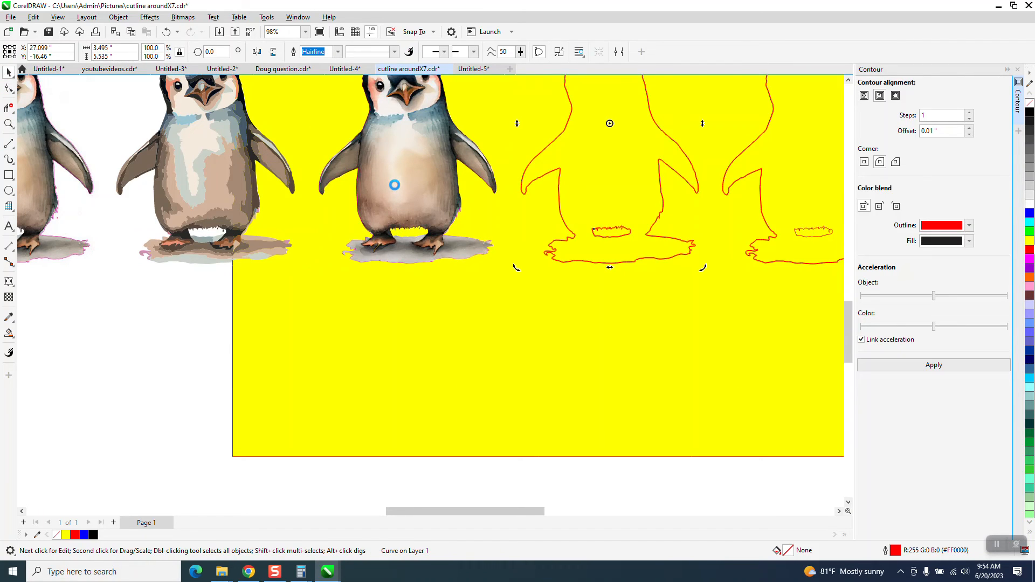
key("Down")
key("Down")
key("Left")
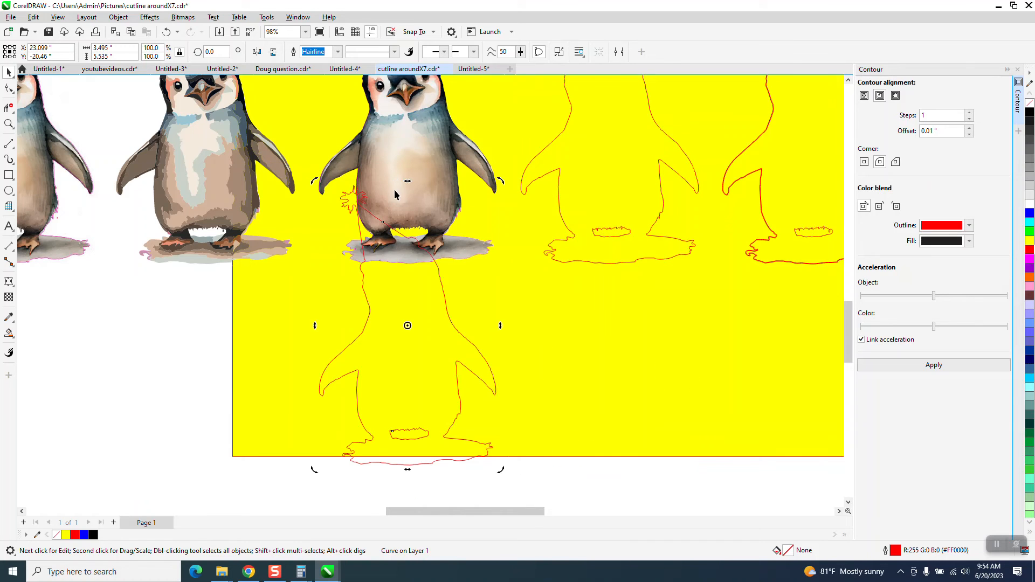
key("Left")
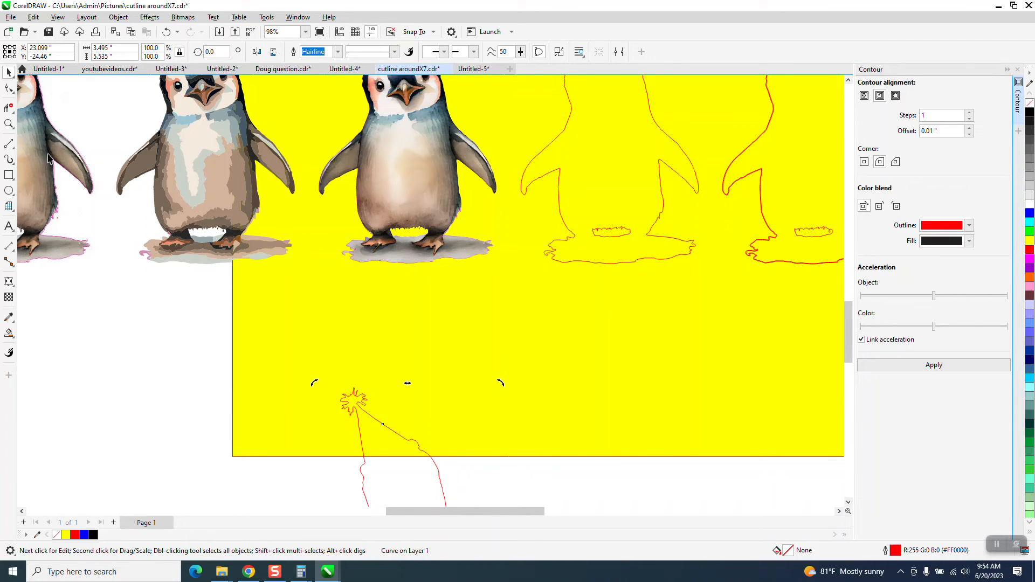
Zoom in tightly on the stray dot at the shadow edge, ready for node editing.
left_click(9, 123)
left_click_drag(380, 249, 397, 270)
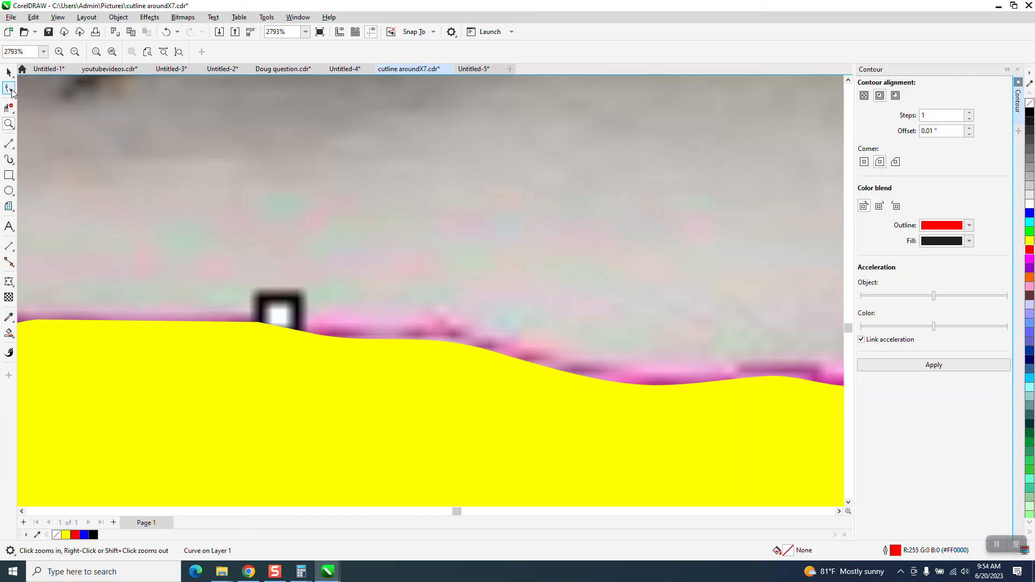
left_click(9, 89)
Drag the curve's nodes and handles near the shadow edge to cover the stray dot.
left_click(318, 334)
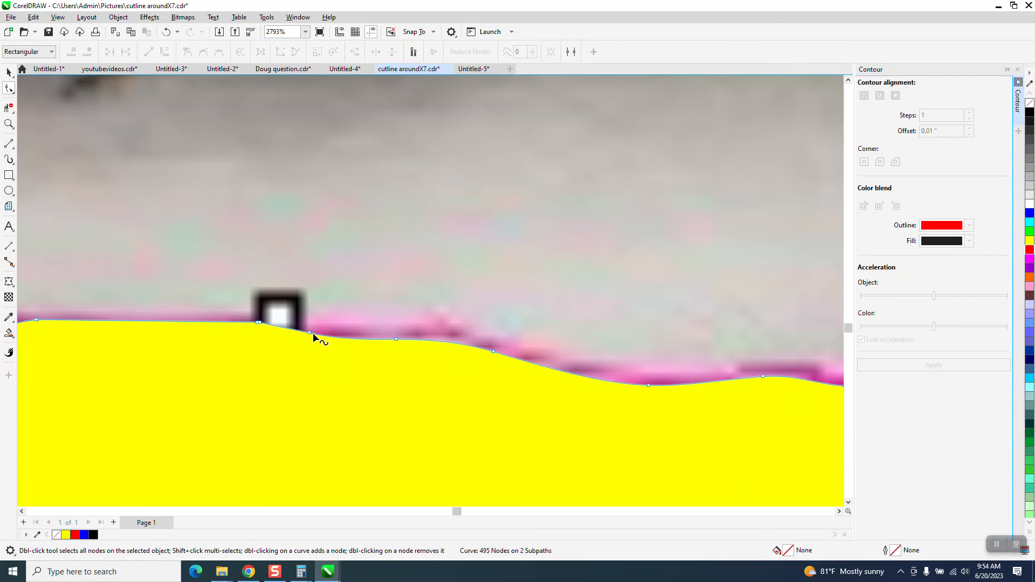
left_click_drag(315, 334, 318, 287)
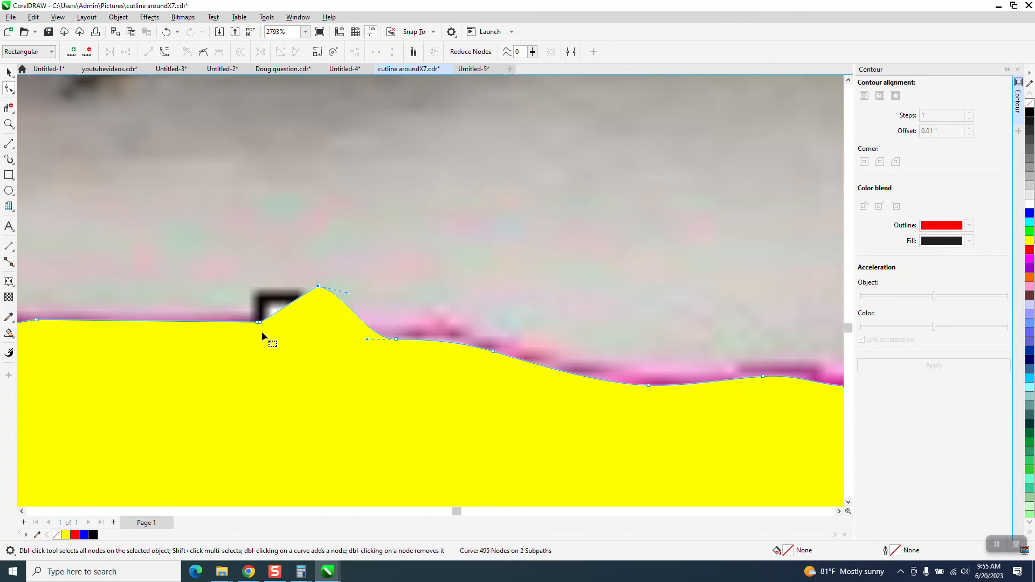
left_click_drag(259, 321, 234, 288)
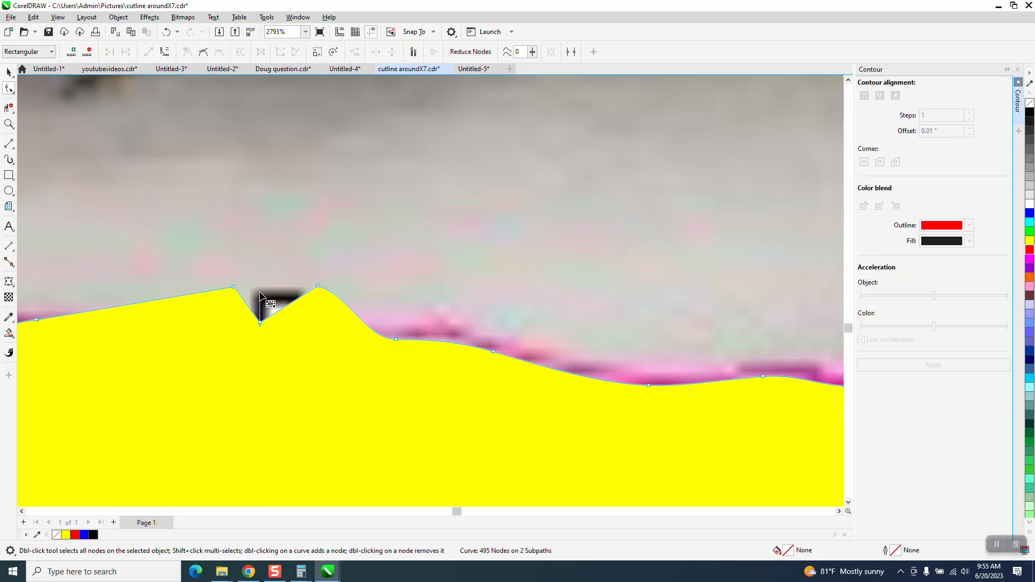
left_click(259, 324)
left_click_drag(259, 324, 267, 274)
left_click_drag(262, 322, 285, 280)
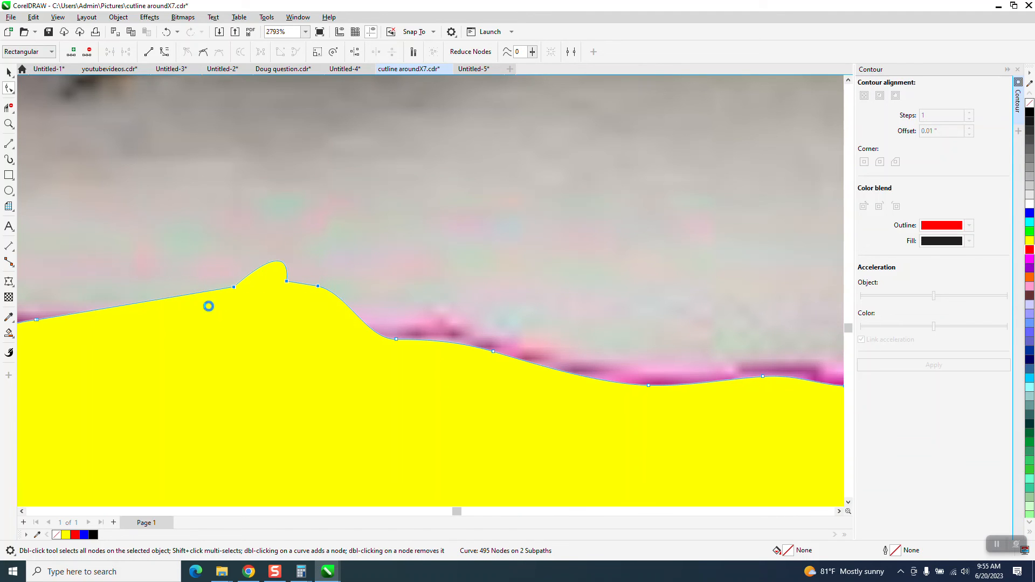
Delete the extra nodes and smooth the remaining segment, leaving a 492-node curve.
key("Delete")
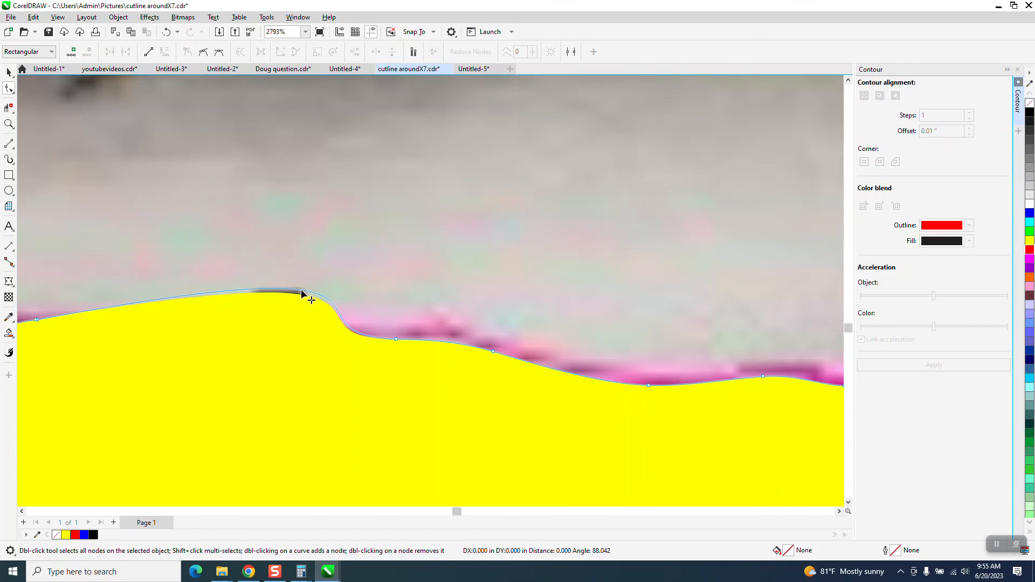
left_click_drag(306, 302, 300, 285)
scroll(295, 324, "down", 2)
scroll(300, 340, "down", 3)
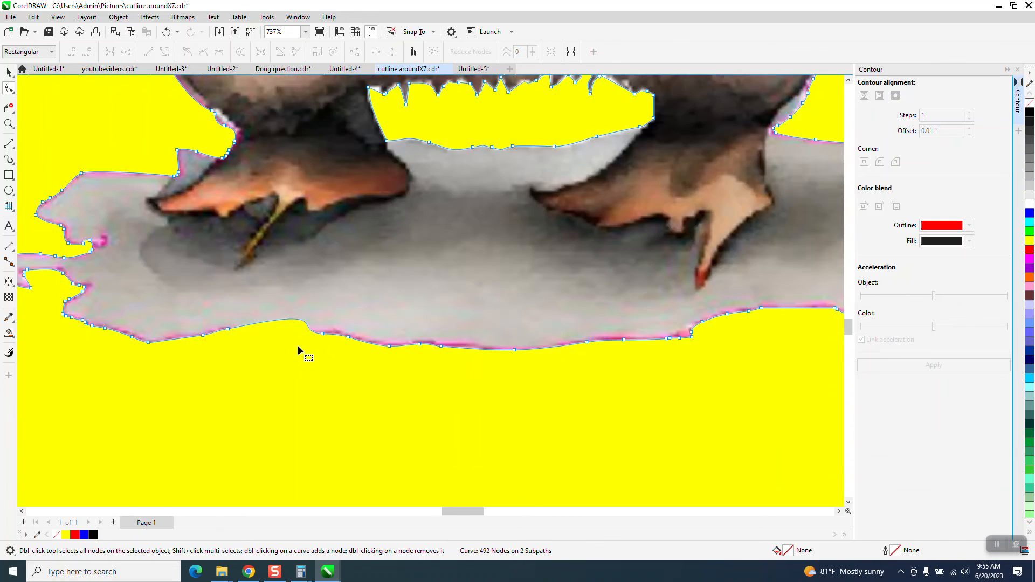
scroll(297, 345, "down", 3)
Select the edited cut-line below the page and move it back up onto the third penguin.
left_click(8, 73)
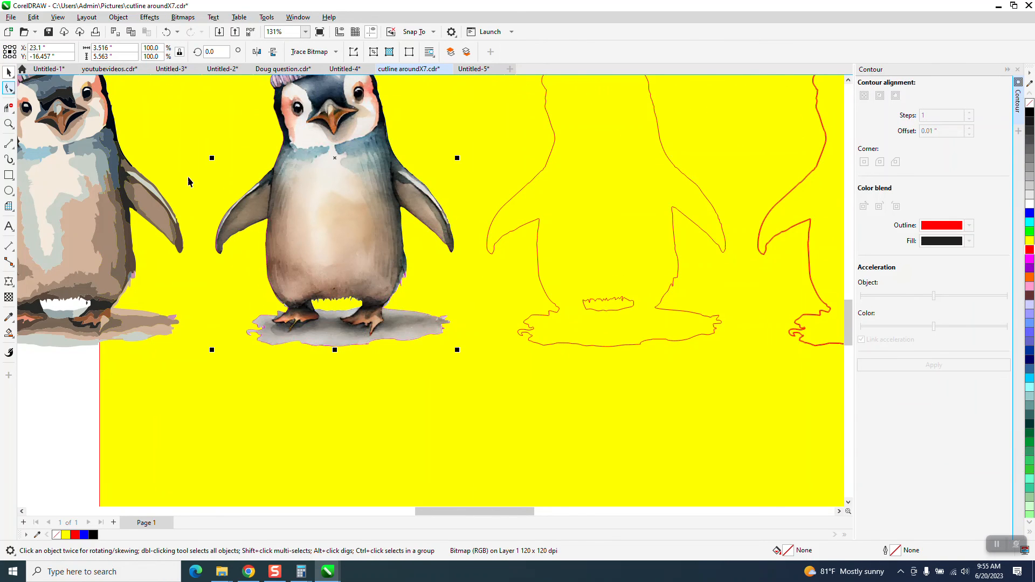
scroll(369, 404, "down", 2)
scroll(369, 436, "down", 1)
left_click(369, 457)
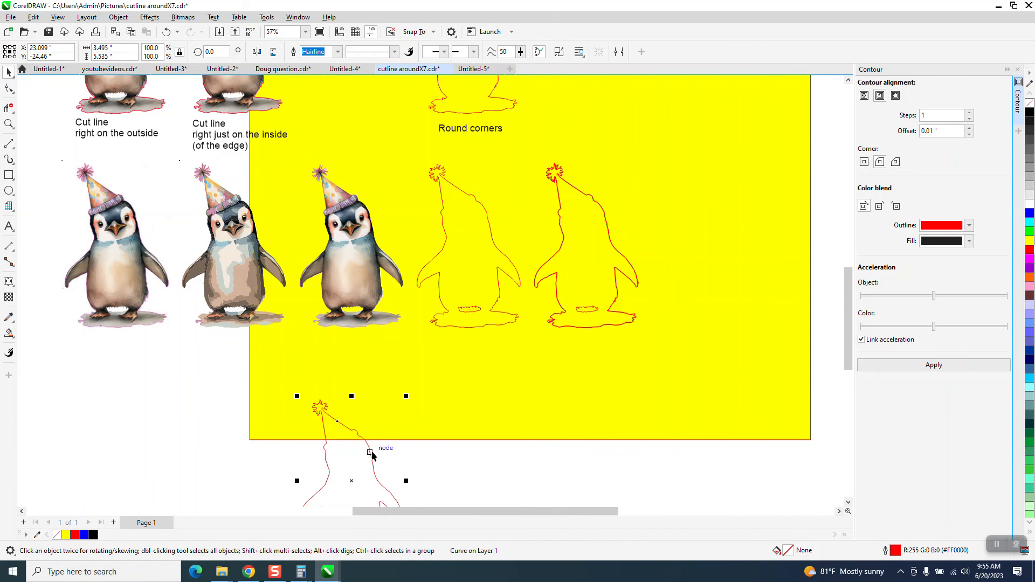
key("Up")
key("Up")
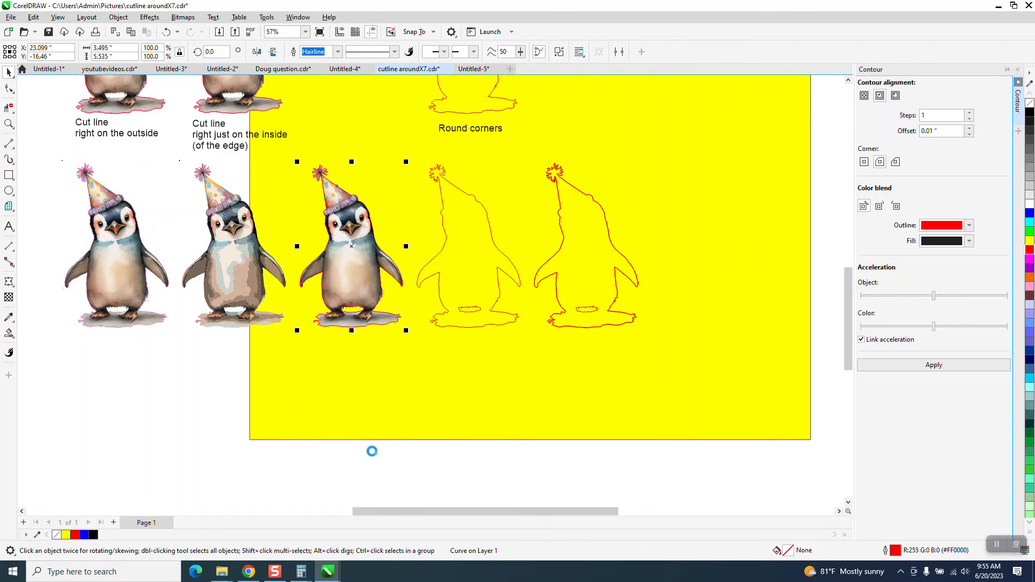
Zoom in on the feet shadow and hat pompom to check the cut line hugs the image edge.
left_click(9, 123)
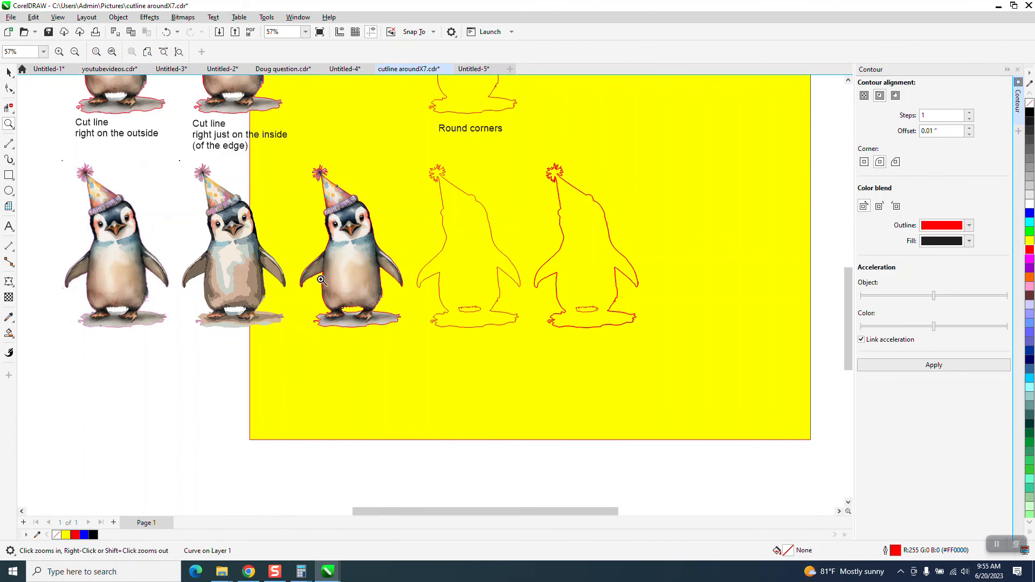
left_click_drag(322, 282, 467, 340)
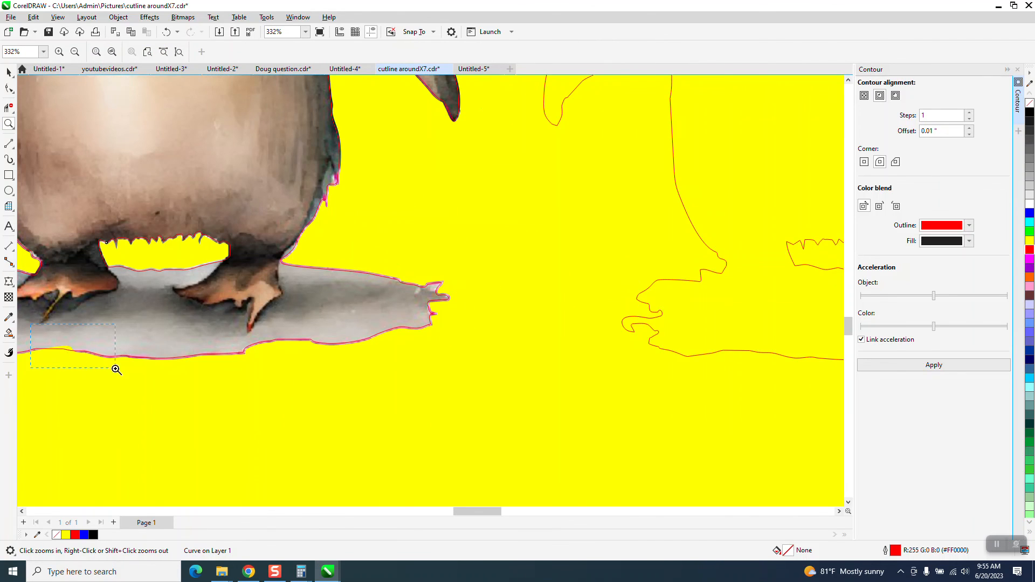
left_click_drag(81, 333, 117, 370)
scroll(207, 372, "down", 1)
scroll(199, 287, "down", 2)
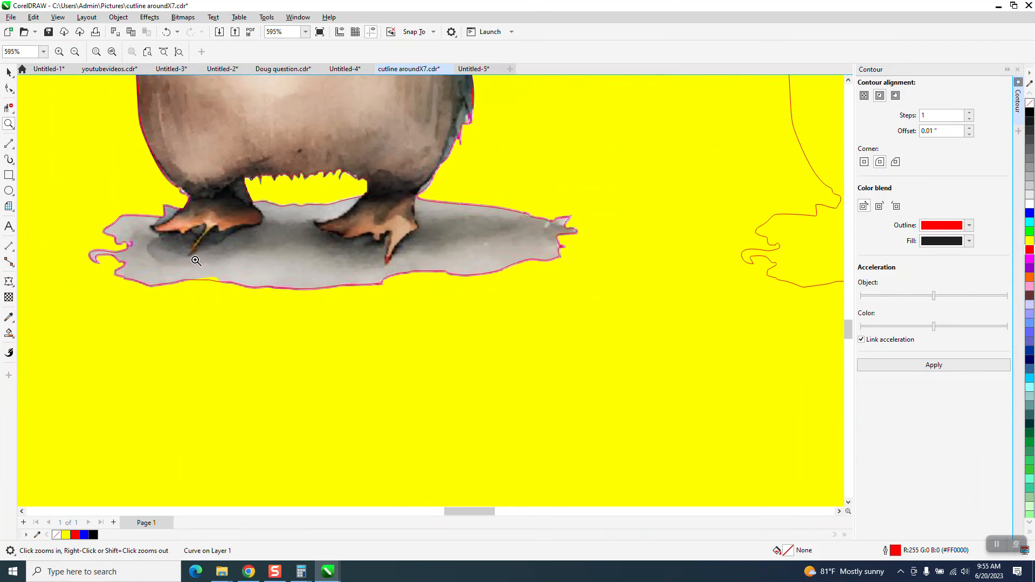
scroll(199, 263, "down", 1)
scroll(198, 276, "down", 2)
scroll(199, 287, "down", 2)
scroll(195, 292, "down", 1)
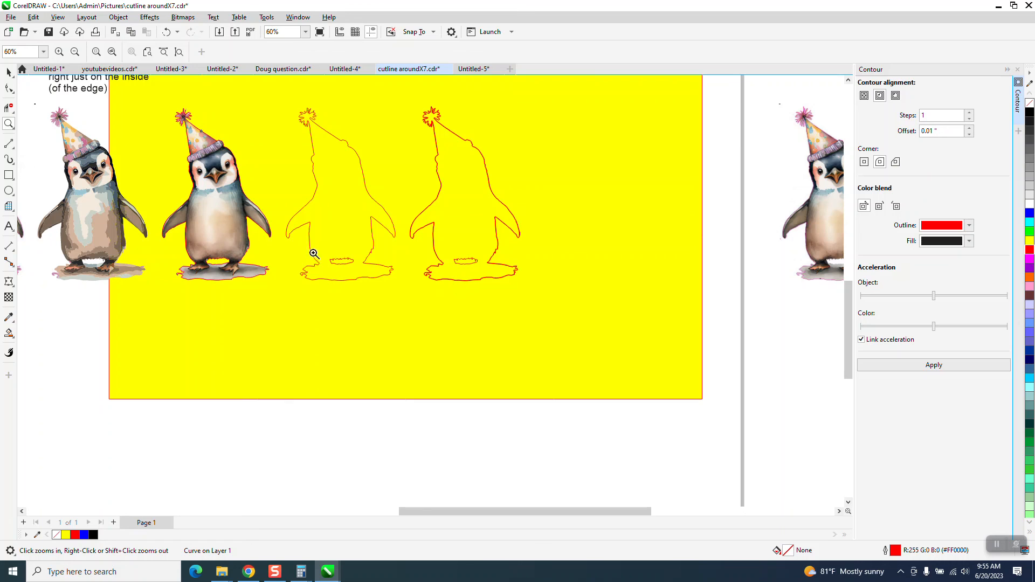
left_click_drag(174, 109, 231, 131)
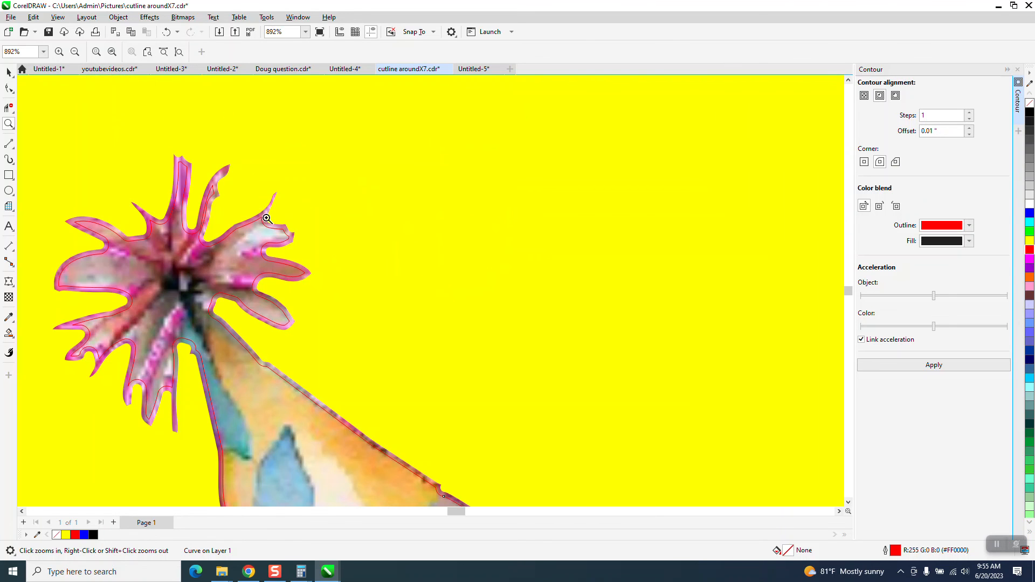
left_click_drag(163, 148, 214, 204)
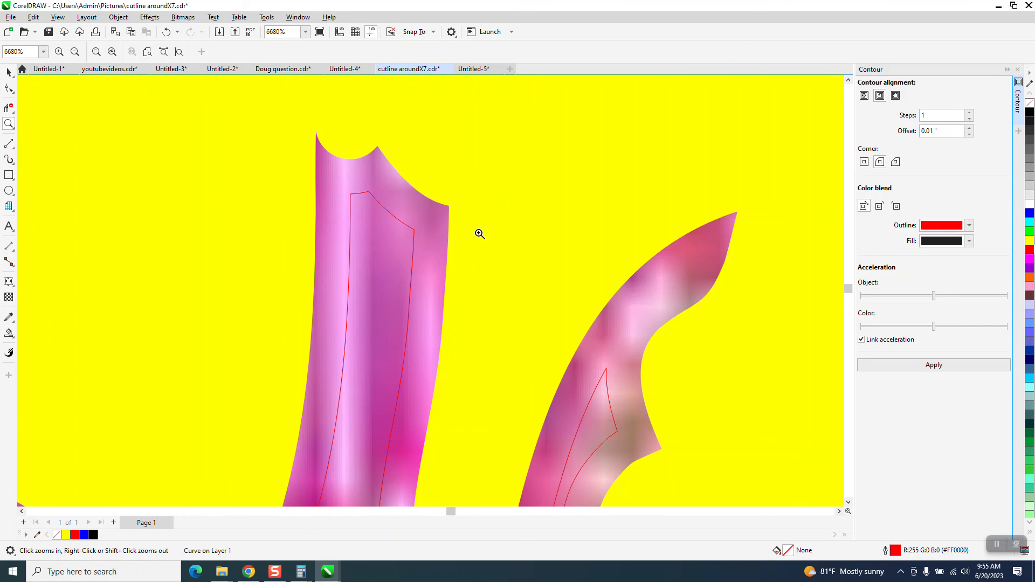
scroll(387, 210, "down", 2)
scroll(485, 295, "down", 2)
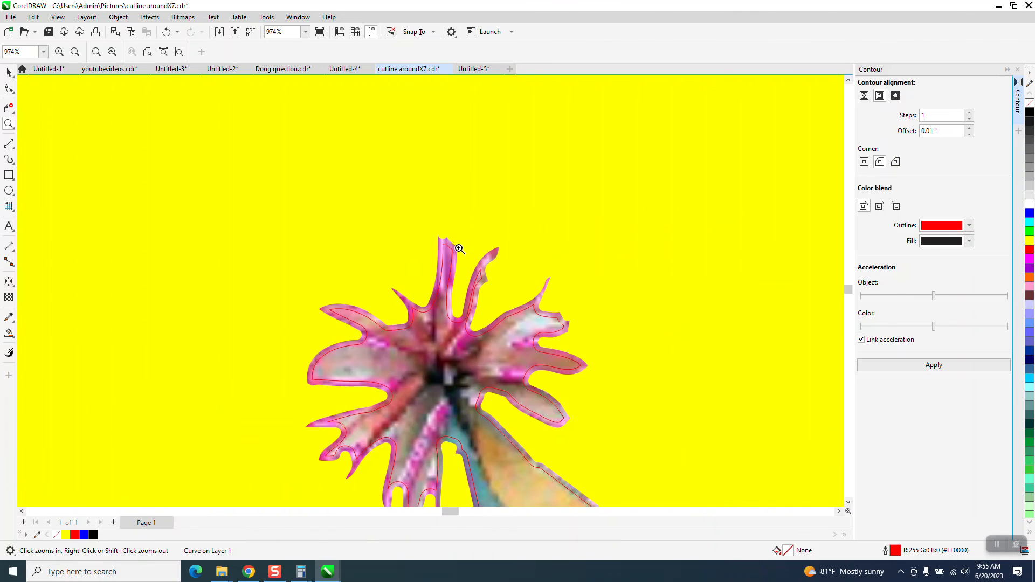
scroll(458, 249, "down", 1)
scroll(458, 250, "down", 1)
scroll(458, 249, "down", 2)
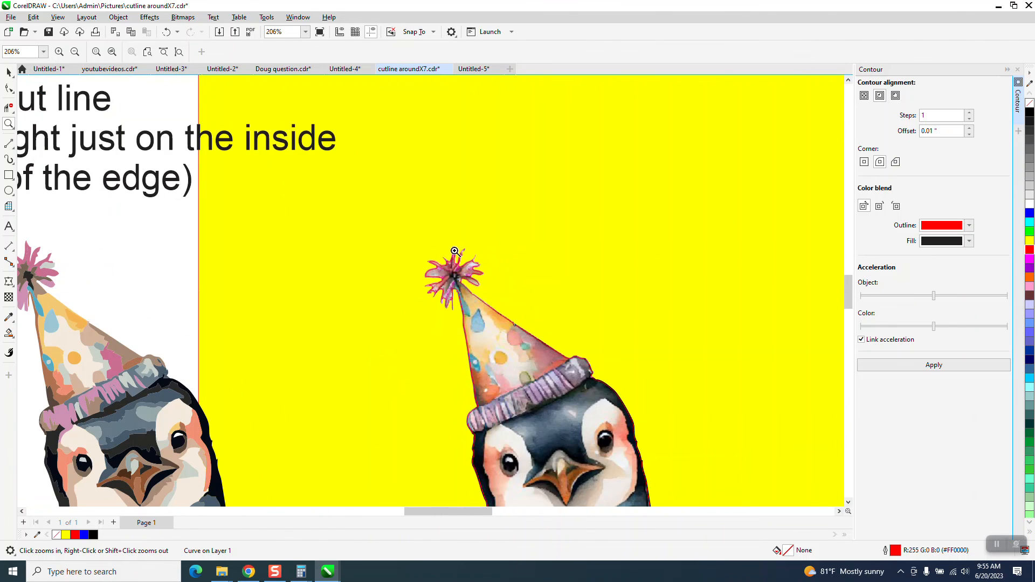
scroll(458, 259, "down", 1)
scroll(458, 261, "down", 1)
scroll(528, 336, "up", 3)
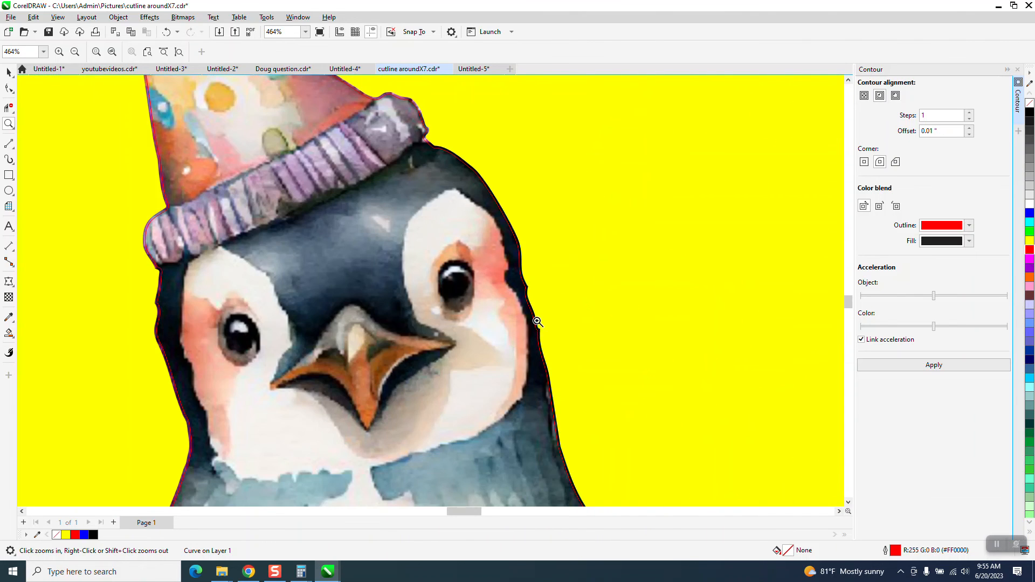
scroll(529, 327, "down", 1)
scroll(528, 327, "down", 1)
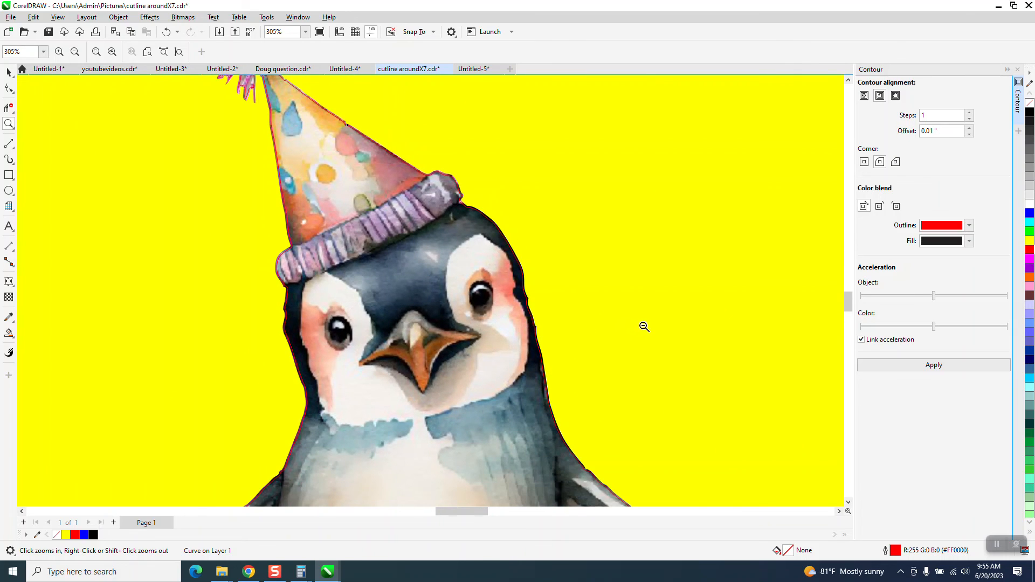